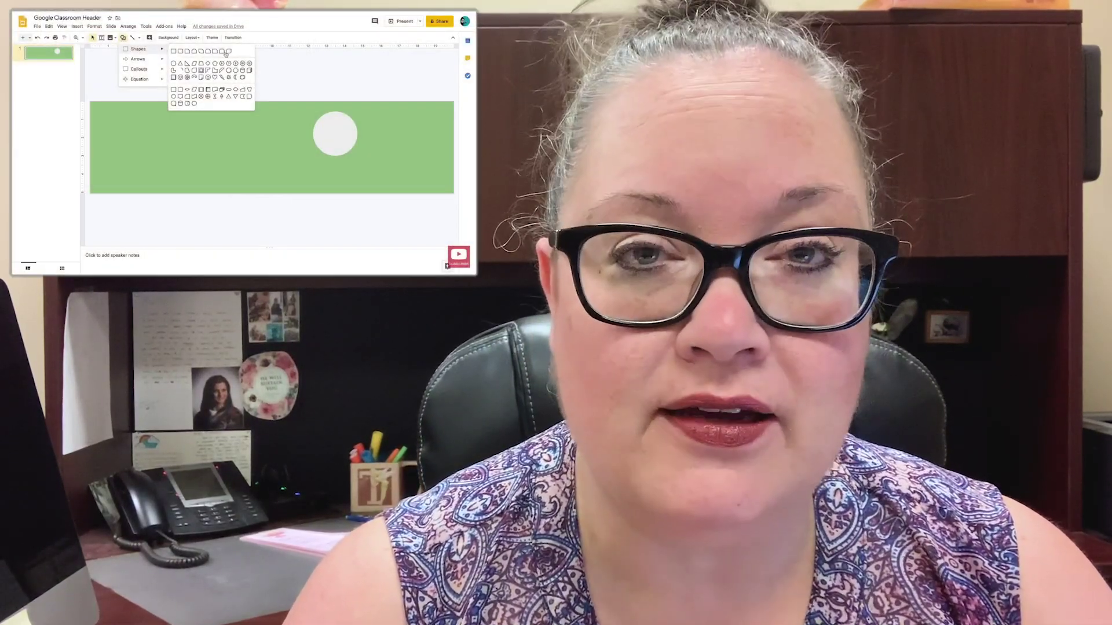
- Switch from the Classroom header to the Bitmoji Banner presentation with its single blank wide slide
{"action": "left_click", "coordinate": [223, 53]}
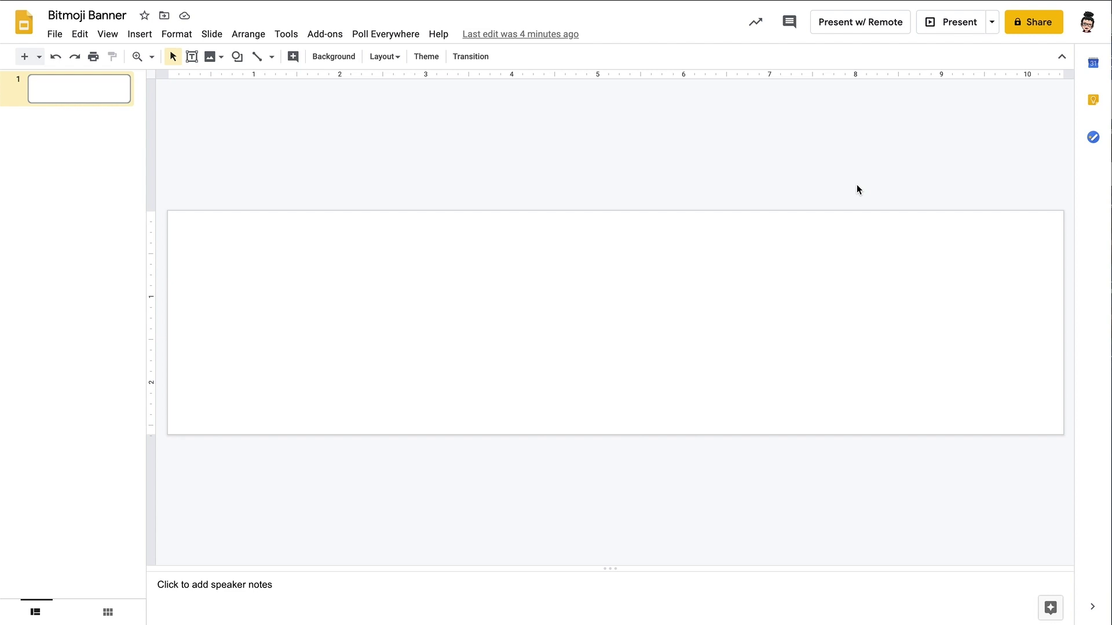
- Set the slide background to a web-searched photo of a pale wall above a wooden floor
{"action": "left_click", "coordinate": [343, 64]}
{"action": "left_click", "coordinate": [595, 312]}
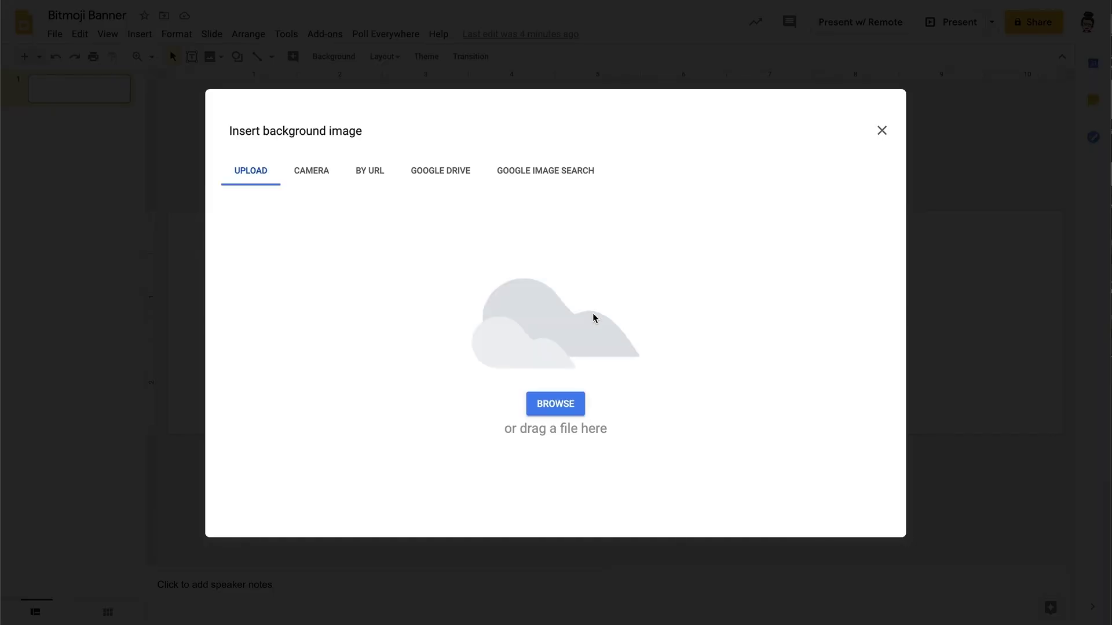
{"action": "left_click", "coordinate": [545, 174]}
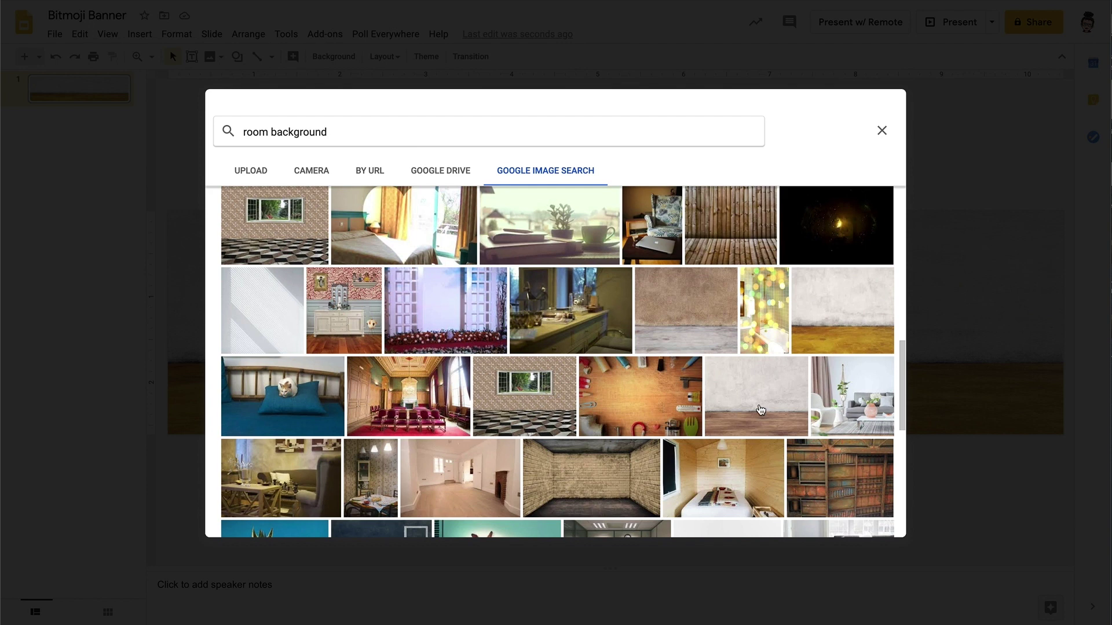
{"action": "left_click", "coordinate": [760, 408]}
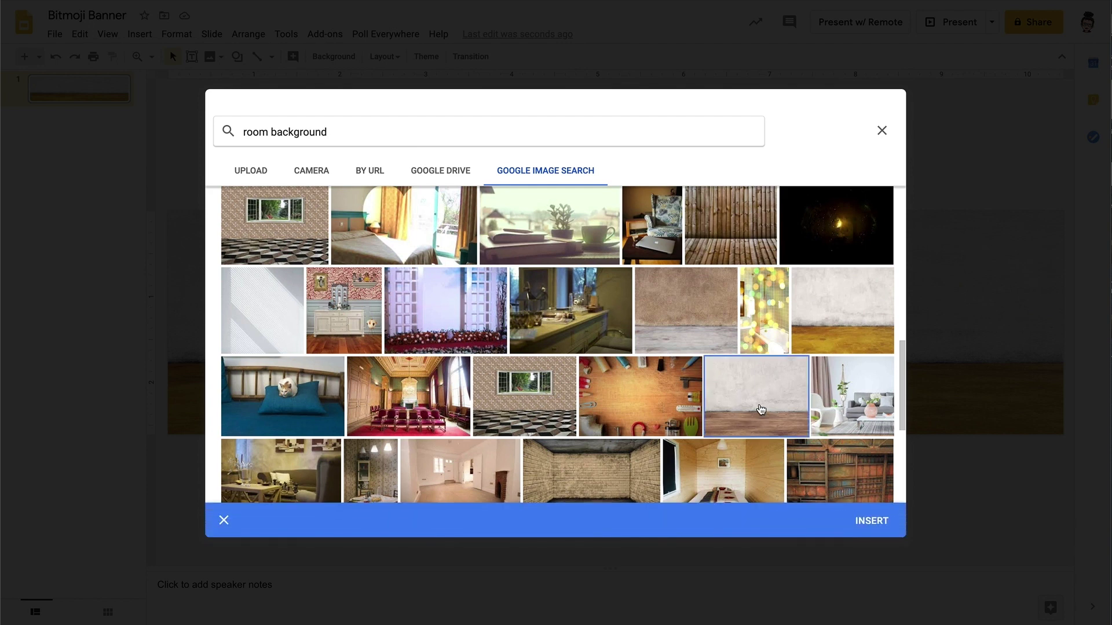
{"action": "left_click", "coordinate": [862, 523]}
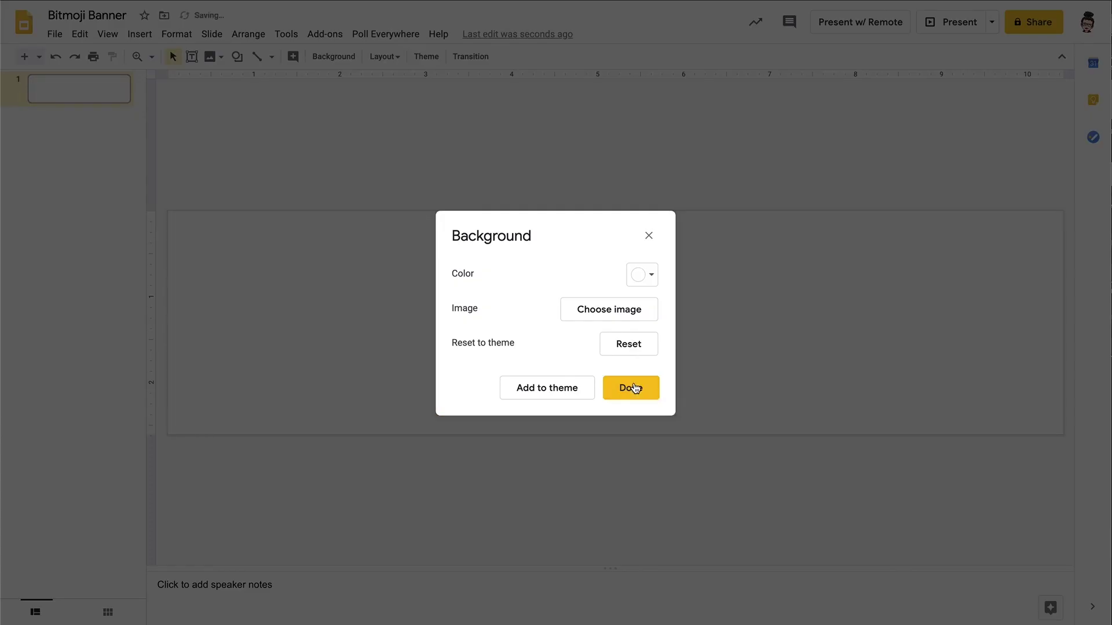
{"action": "left_click", "coordinate": [637, 387]}
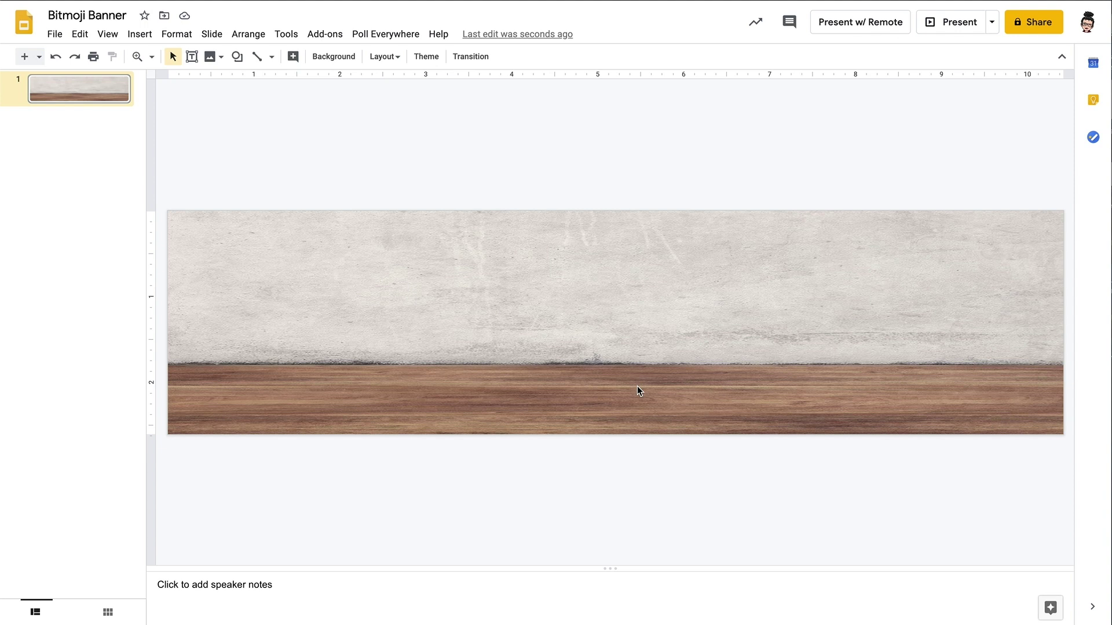
- Insert the brown desk with drawers from a web image search for 'desk png'
{"action": "left_click", "coordinate": [142, 39]}
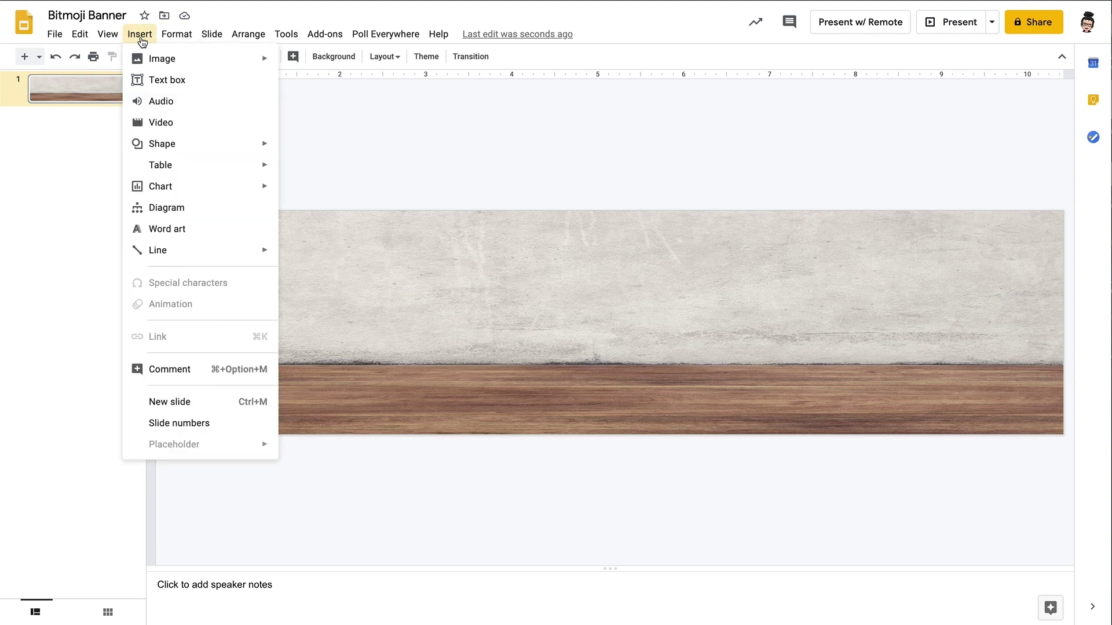
{"action": "mouse_move", "coordinate": [155, 58]}
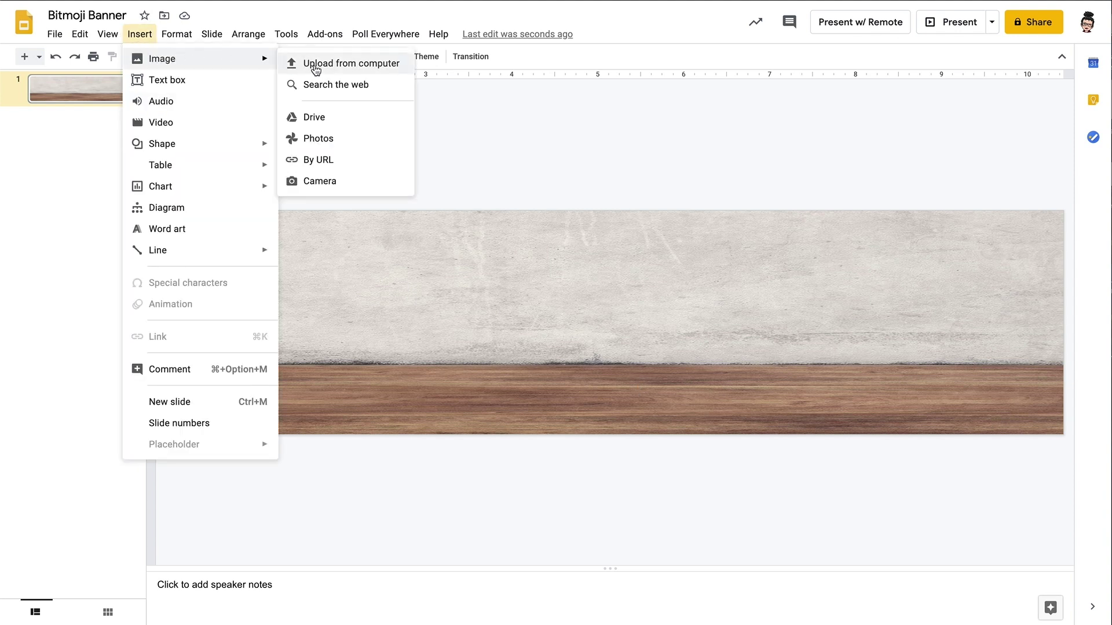
{"action": "left_click", "coordinate": [342, 84]}
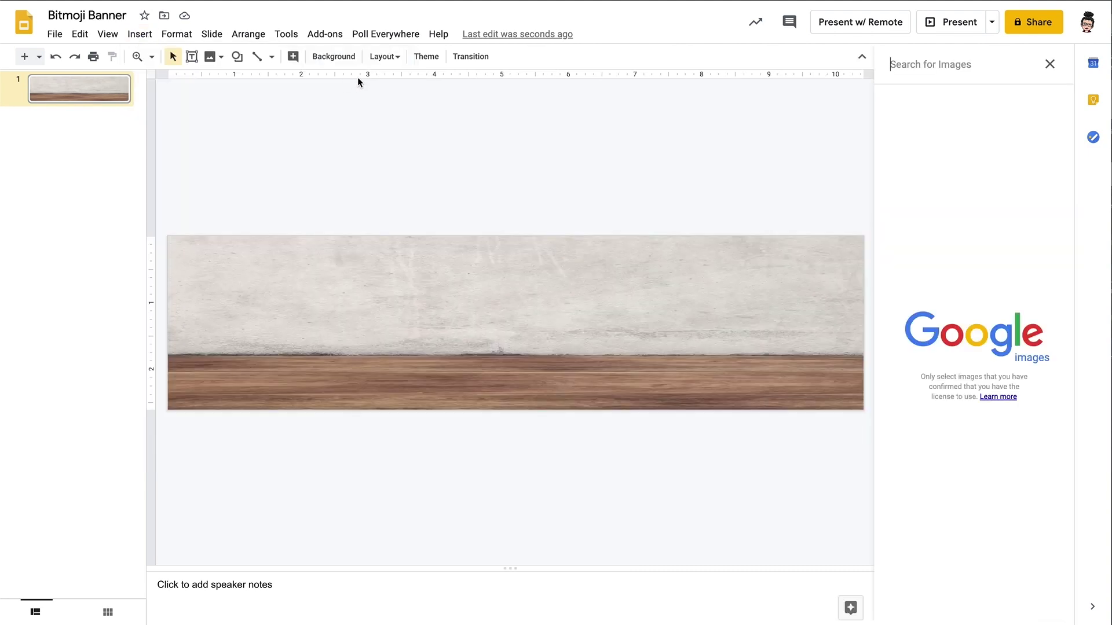
{"action": "type", "text": "desk png"}
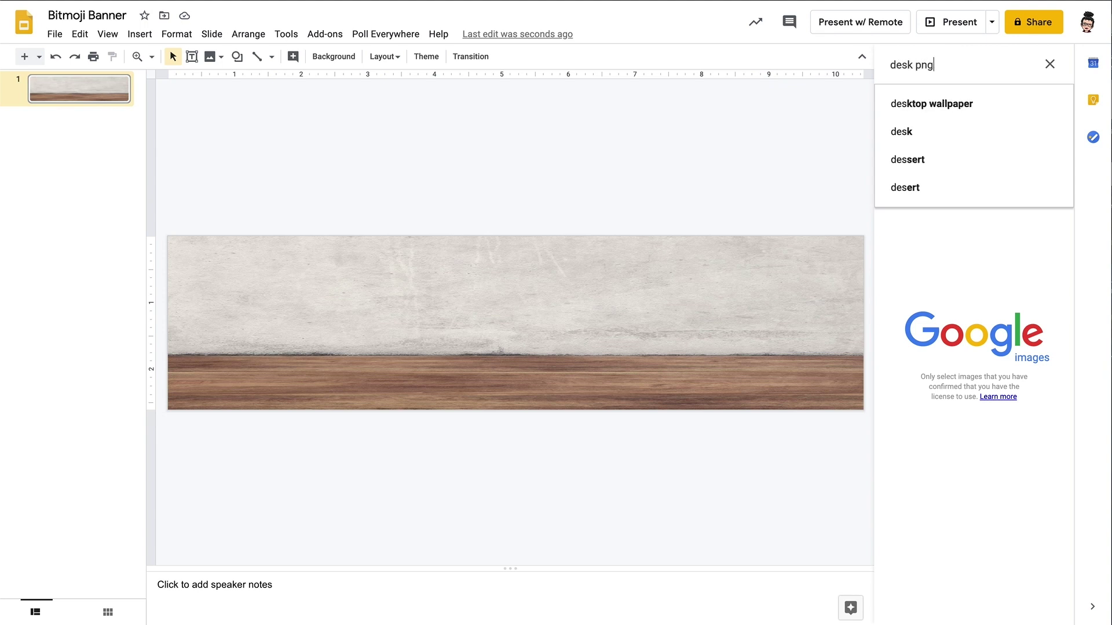
{"action": "key", "text": "Return"}
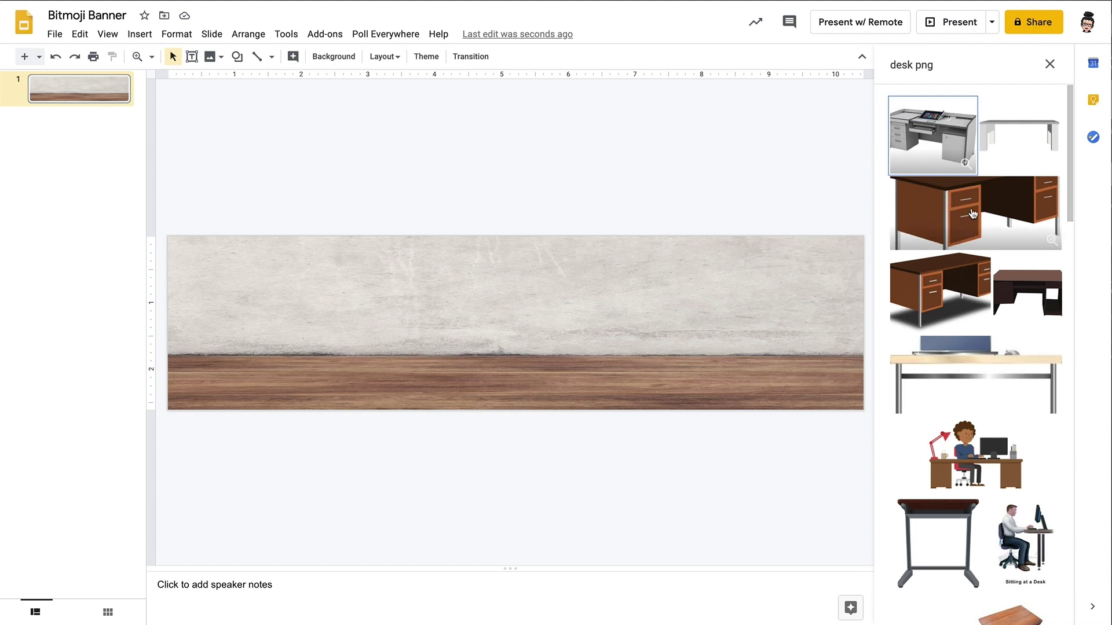
{"action": "left_click", "coordinate": [959, 278]}
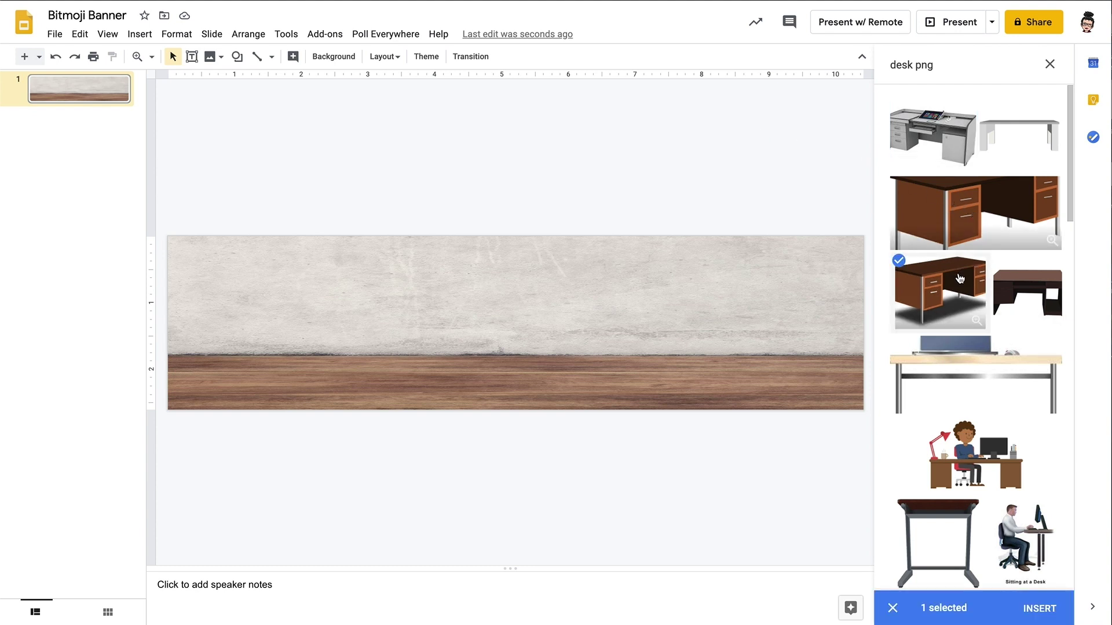
{"action": "left_click", "coordinate": [1040, 608]}
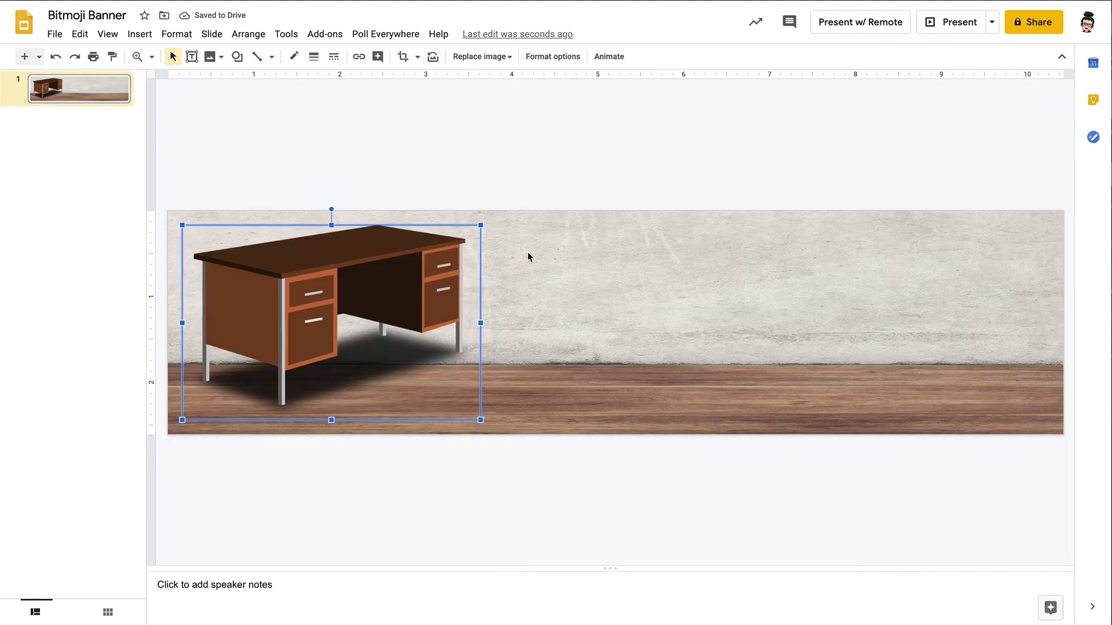
- Shrink and mirror the desk, then stand it at the bottom right of the floor
{"action": "left_click_drag", "start_coordinate": [481, 226], "coordinate": [380, 291]}
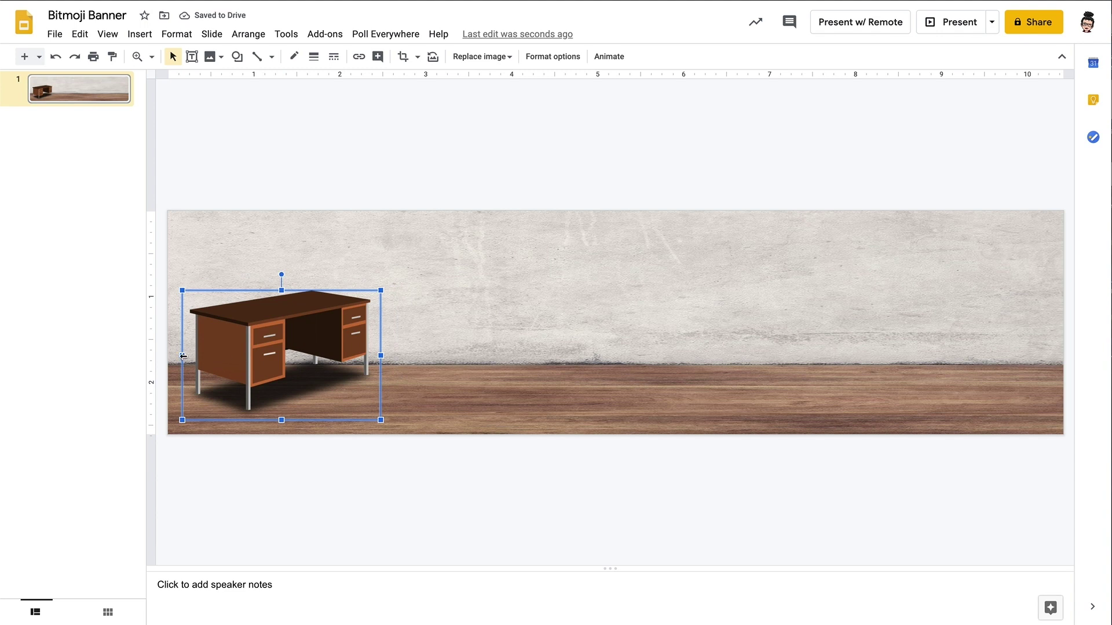
{"action": "left_click_drag", "start_coordinate": [183, 356], "coordinate": [555, 358]}
{"action": "left_click_drag", "start_coordinate": [491, 344], "coordinate": [949, 352]}
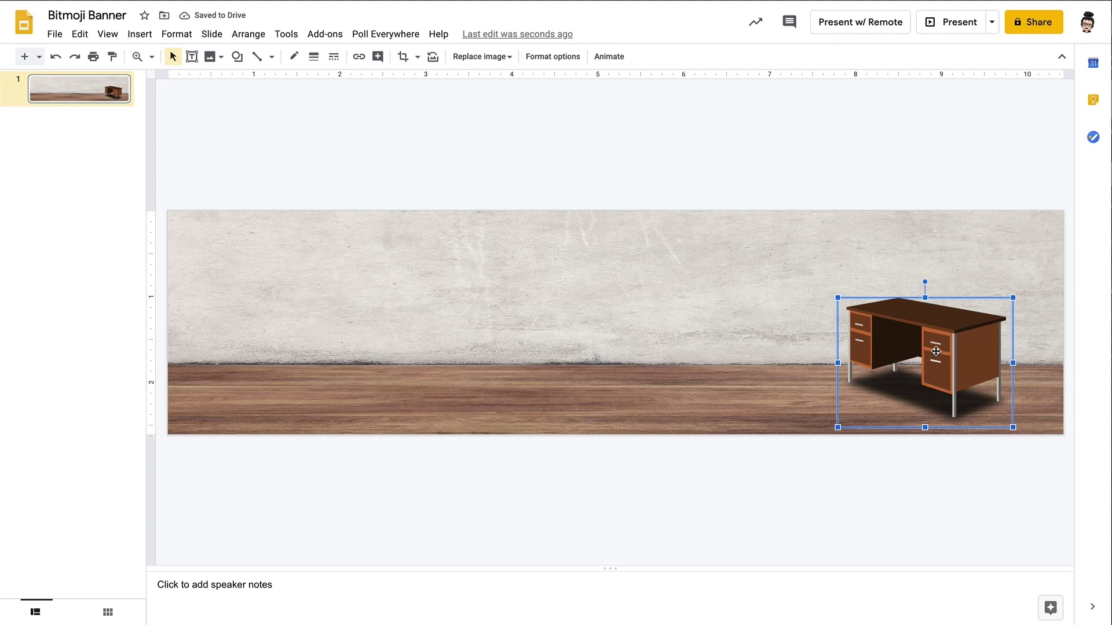
{"action": "left_click_drag", "start_coordinate": [941, 352], "coordinate": [960, 370]}
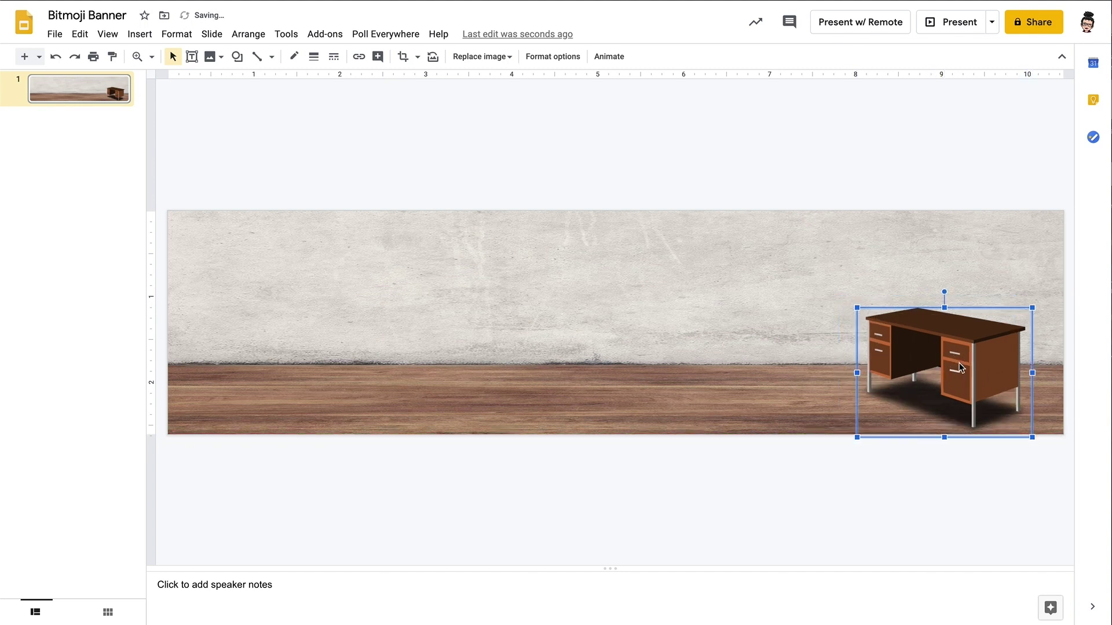
{"action": "left_click", "coordinate": [737, 459]}
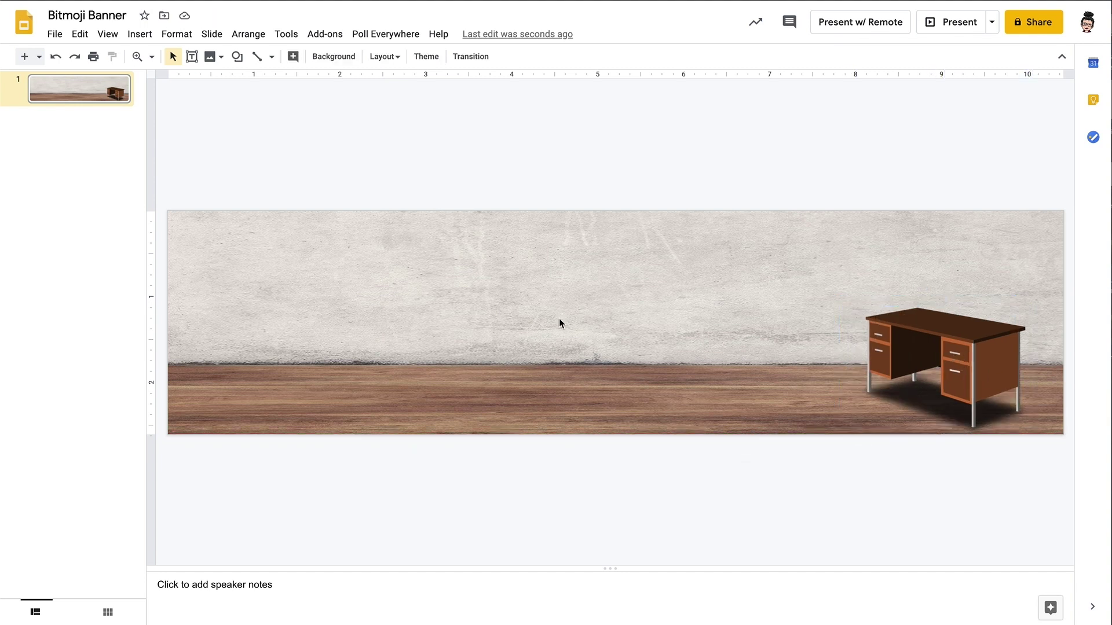
- Insert a blue office chair from a web image search for 'chair png'
{"action": "left_click", "coordinate": [139, 34]}
{"action": "mouse_move", "coordinate": [154, 57]}
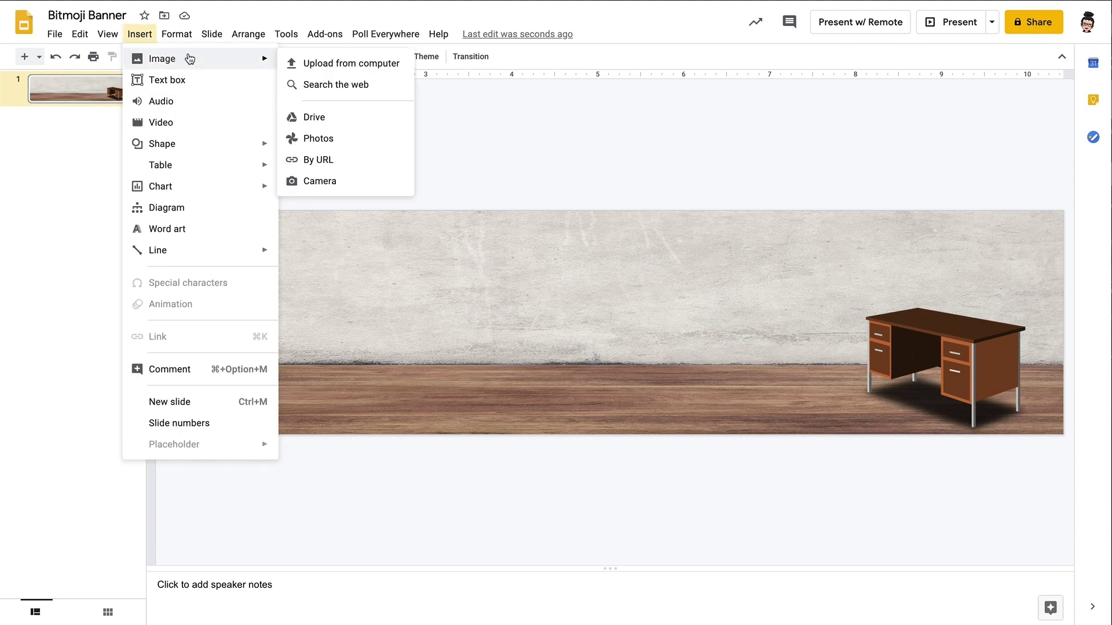
{"action": "left_click", "coordinate": [328, 84]}
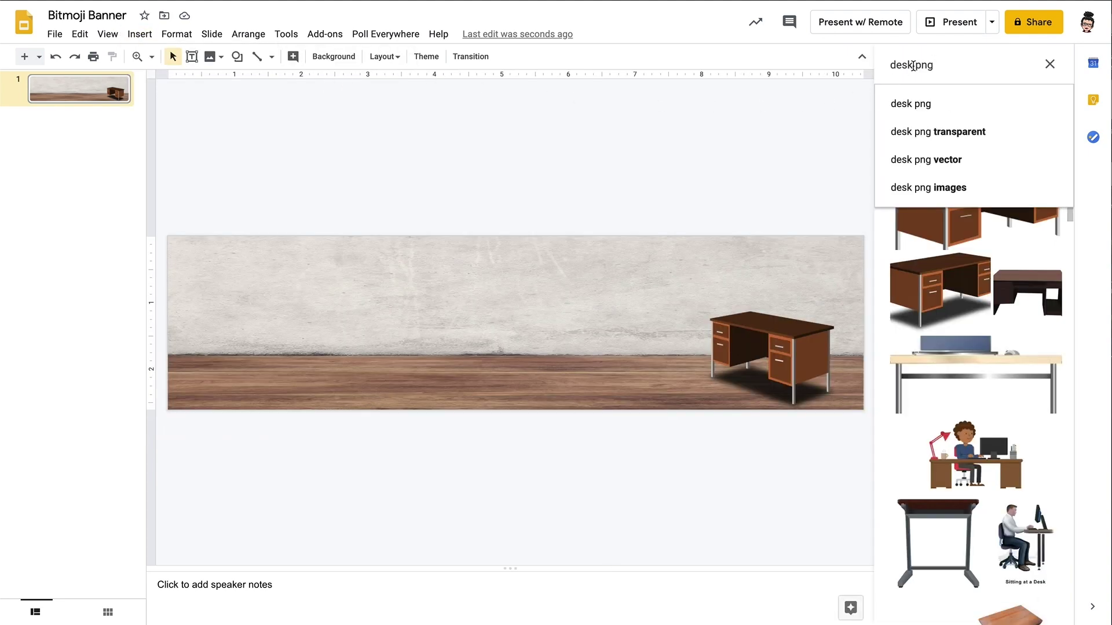
{"action": "left_click_drag", "start_coordinate": [912, 66], "coordinate": [889, 64]}
{"action": "type", "text": "chair"}
{"action": "key", "text": "Return"}
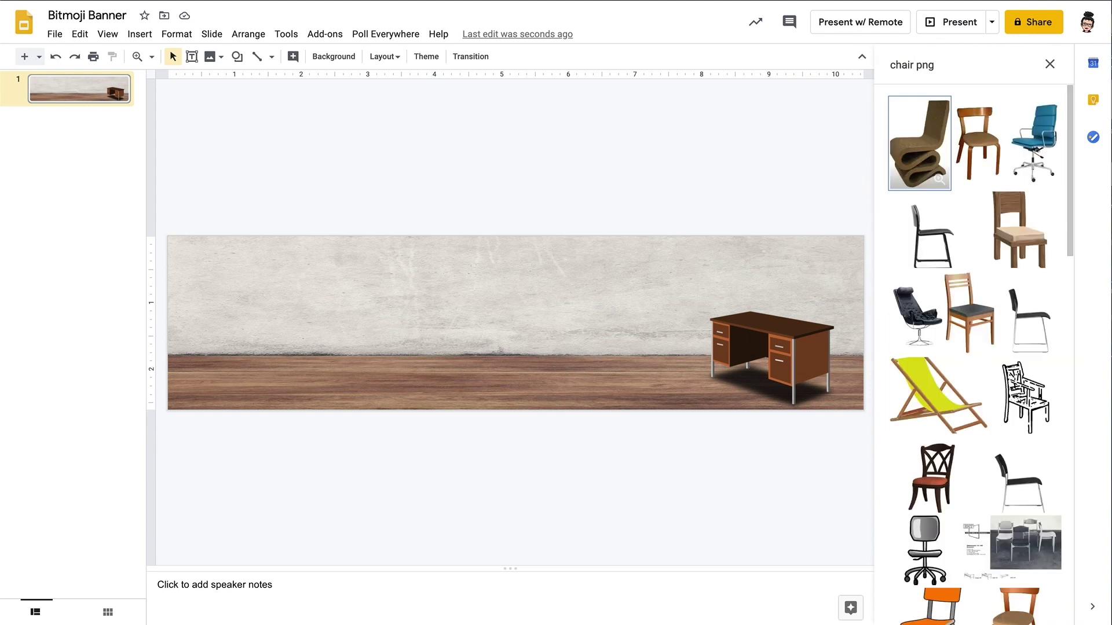
{"action": "left_click", "coordinate": [1027, 153]}
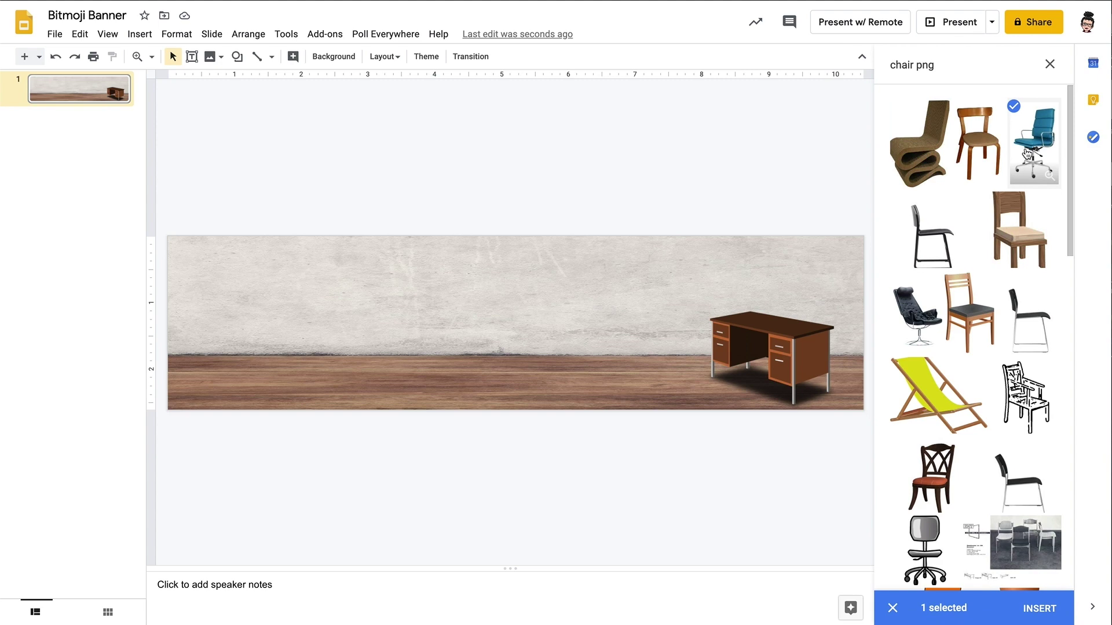
{"action": "left_click", "coordinate": [1047, 610]}
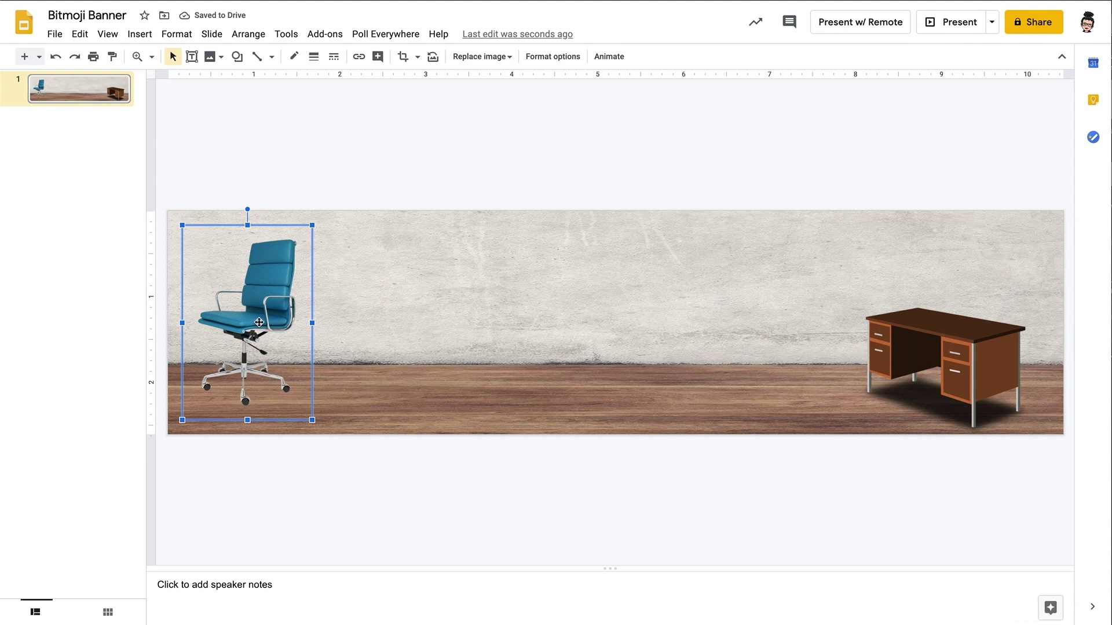
- Shrink the chair and stand it on the floor just left of the desk
{"action": "left_click_drag", "start_coordinate": [255, 322], "coordinate": [798, 334]}
{"action": "left_click_drag", "start_coordinate": [857, 237], "coordinate": [806, 312]}
{"action": "left_click_drag", "start_coordinate": [774, 357], "coordinate": [835, 335]}
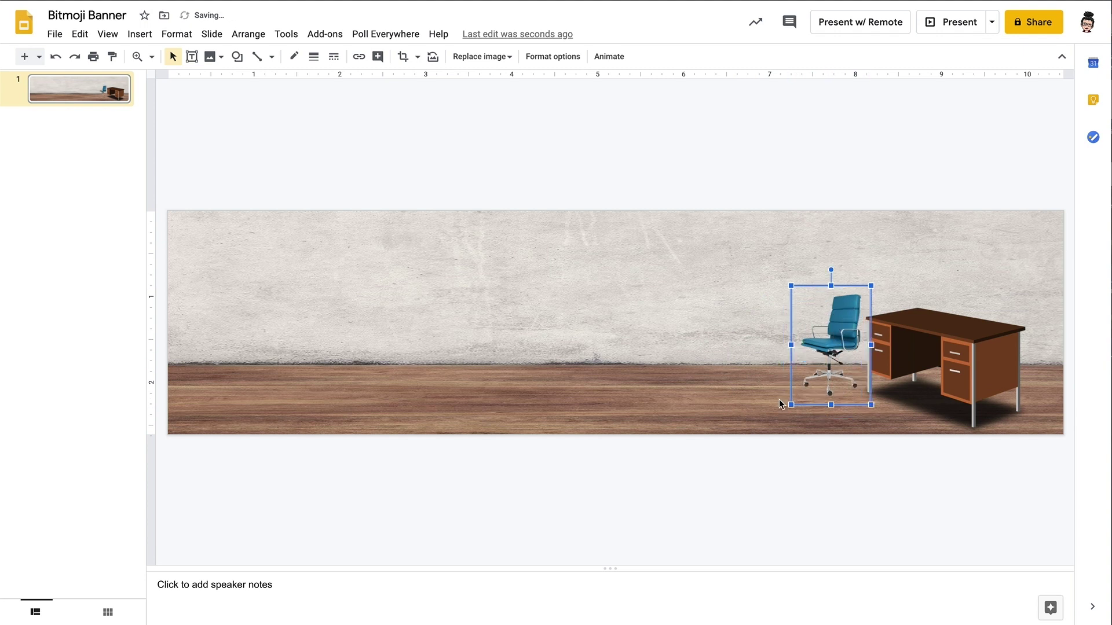
{"action": "left_click", "coordinate": [745, 449]}
- Insert a monitor-and-keyboard image from a web image search for 'computer png'
{"action": "left_click", "coordinate": [138, 34]}
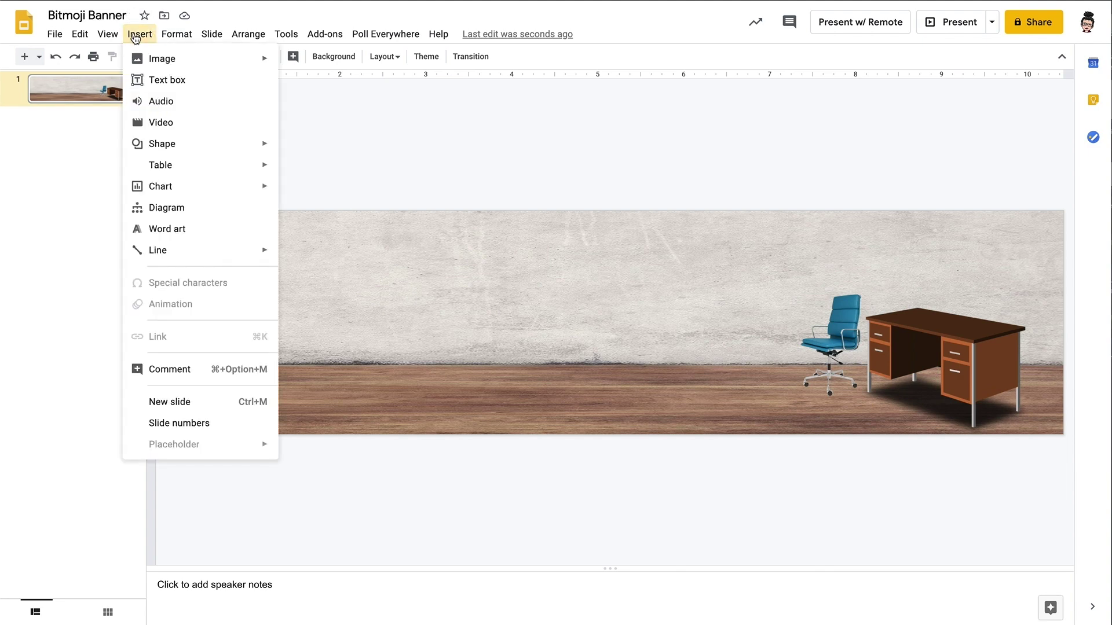
{"action": "mouse_move", "coordinate": [168, 58]}
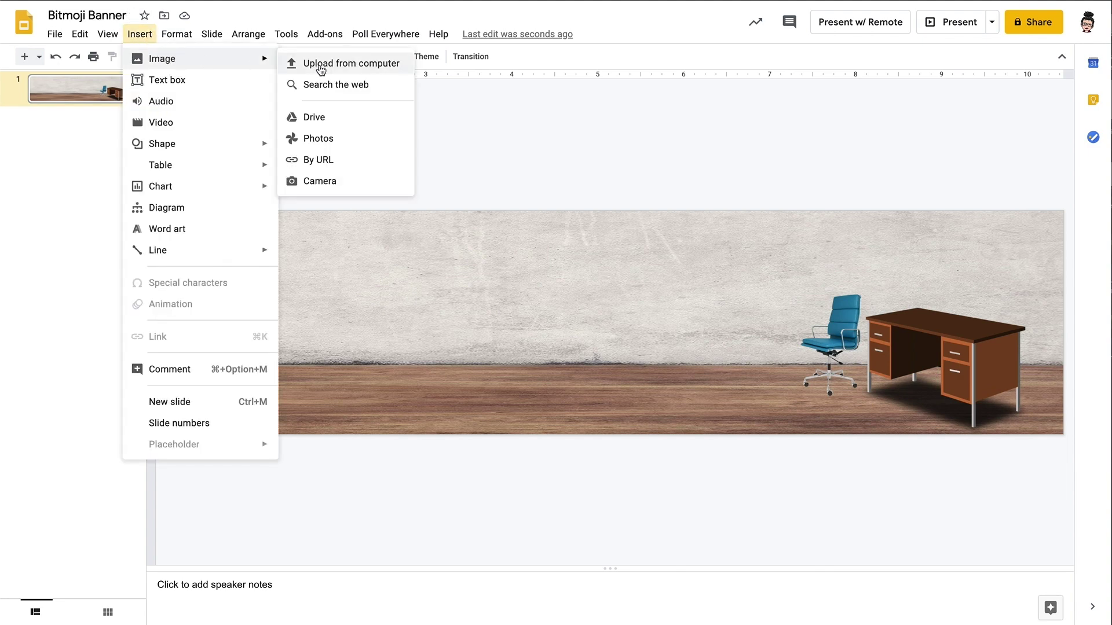
{"action": "left_click", "coordinate": [328, 84]}
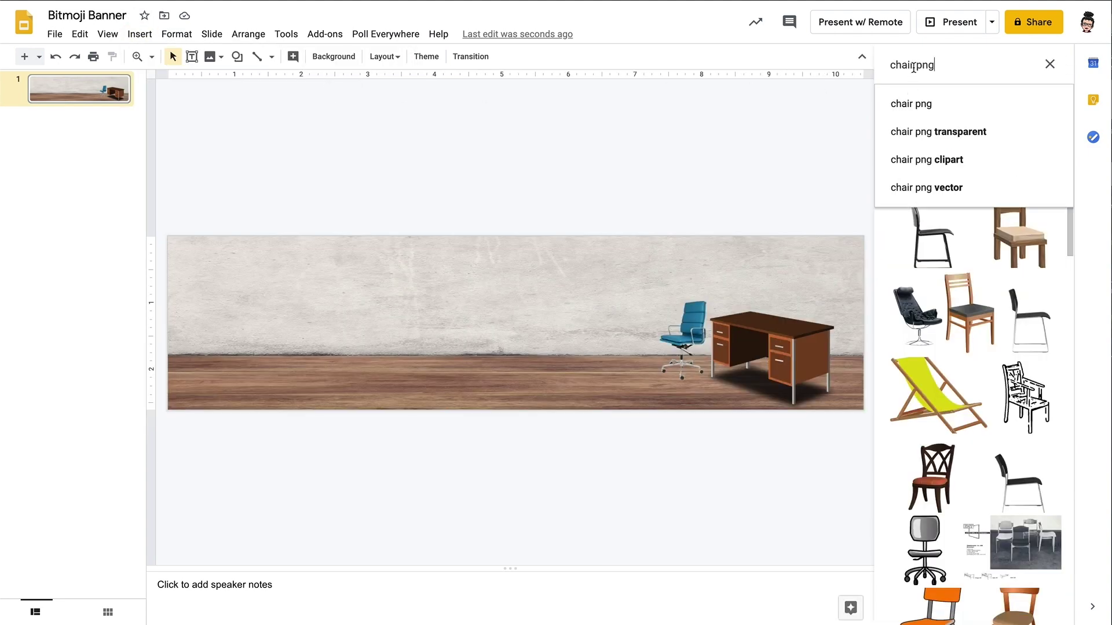
{"action": "left_click_drag", "start_coordinate": [914, 65], "coordinate": [886, 58]}
{"action": "type", "text": "computer"}
{"action": "key", "text": "Return"}
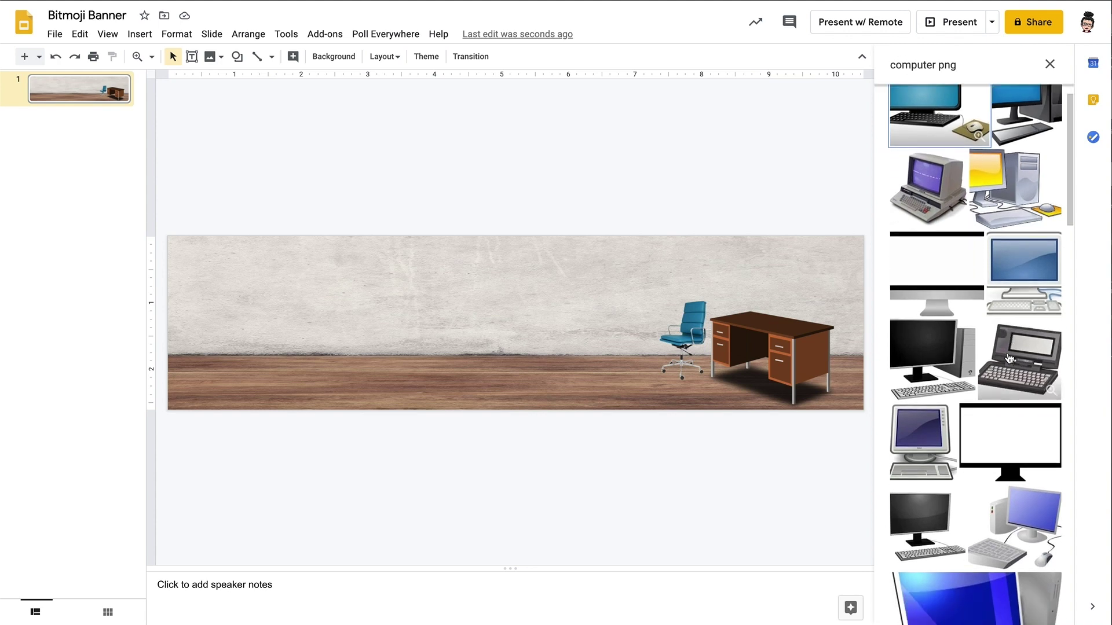
{"action": "scroll", "coordinate": [1008, 358], "scroll_direction": "down", "scroll_amount": 1}
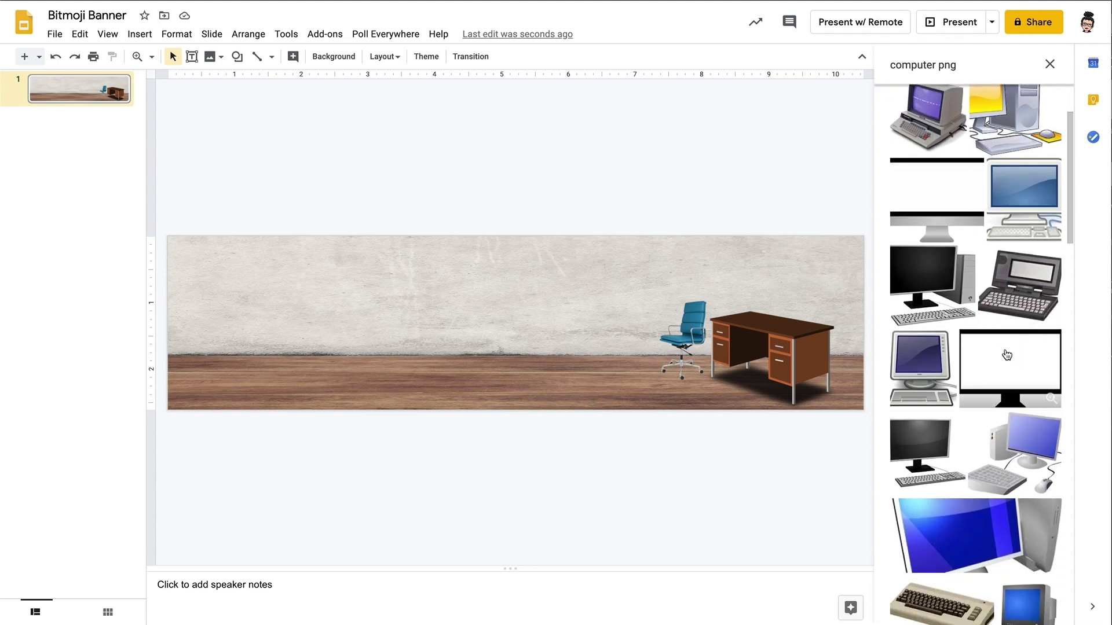
{"action": "left_click", "coordinate": [960, 470]}
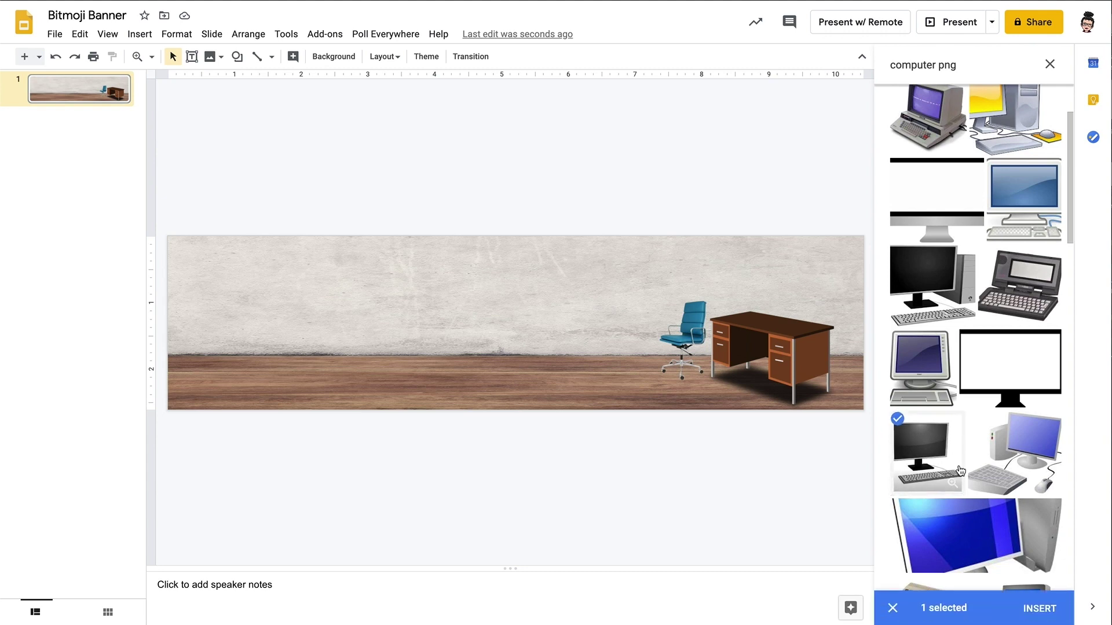
{"action": "left_click", "coordinate": [1038, 608]}
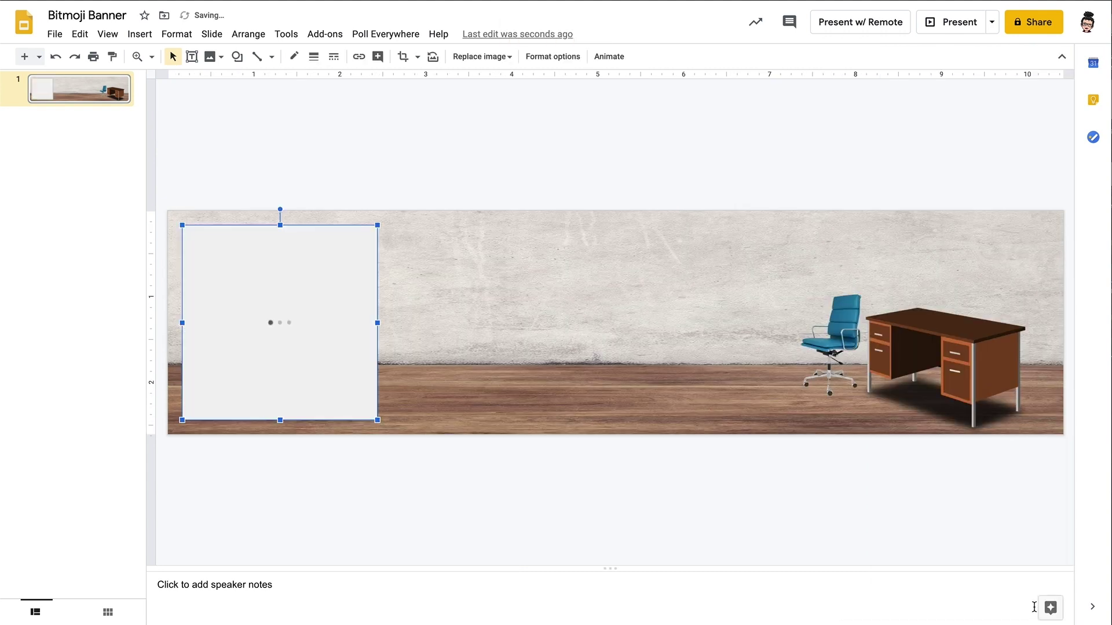
- Shrink and narrow the monitor, tilt it slightly clockwise, and set it on the desk
{"action": "left_click_drag", "start_coordinate": [378, 225], "coordinate": [268, 334]}
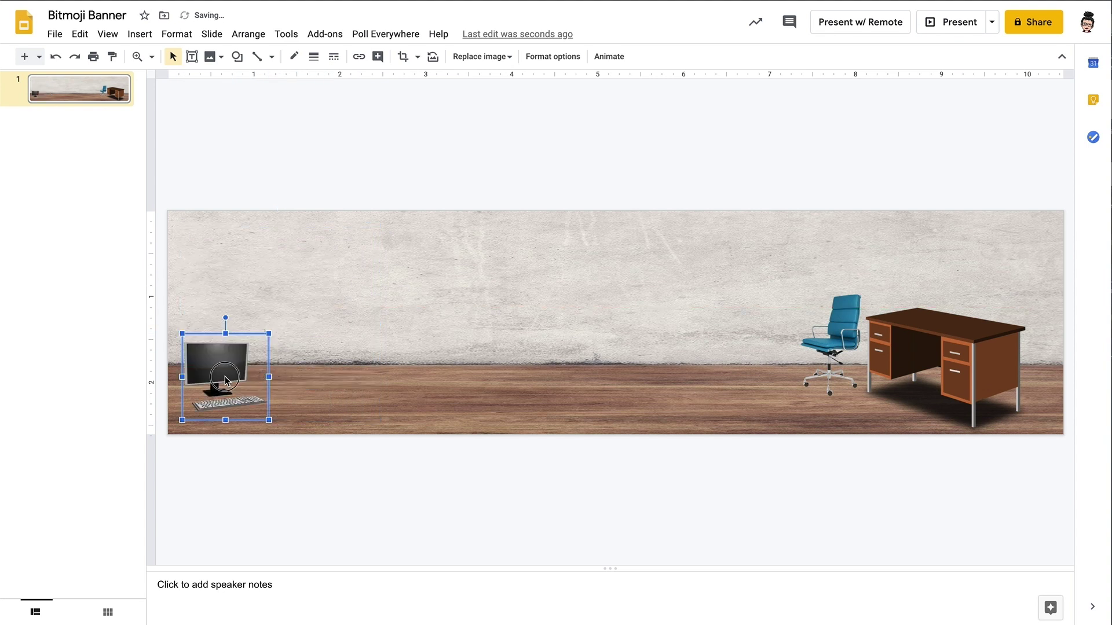
{"action": "left_click_drag", "start_coordinate": [224, 380], "coordinate": [943, 302]}
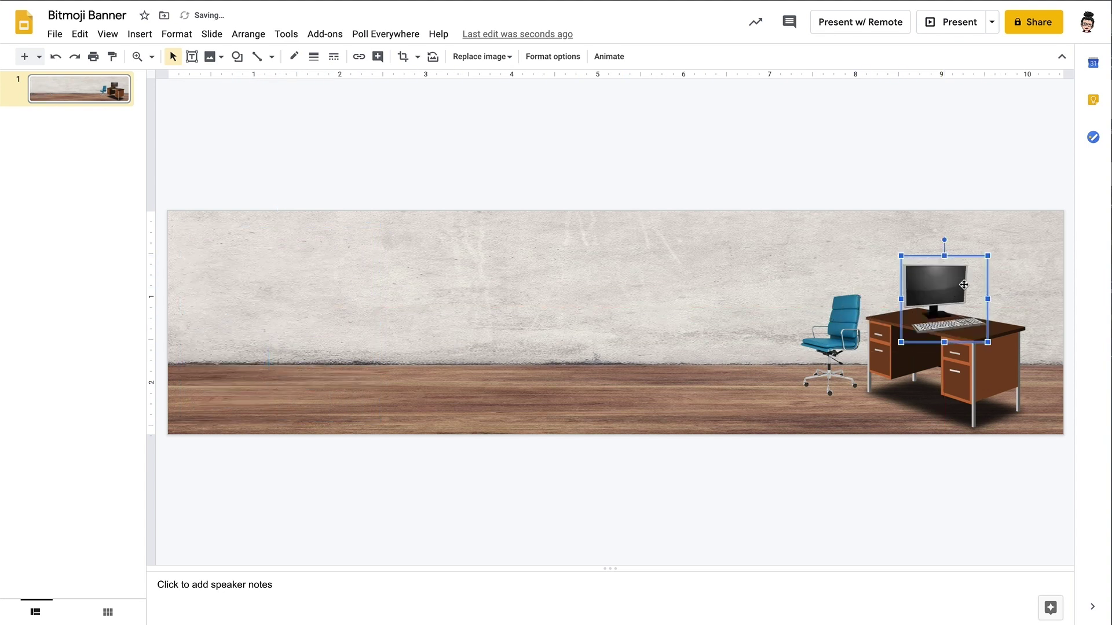
{"action": "left_click_drag", "start_coordinate": [987, 255], "coordinate": [966, 277]}
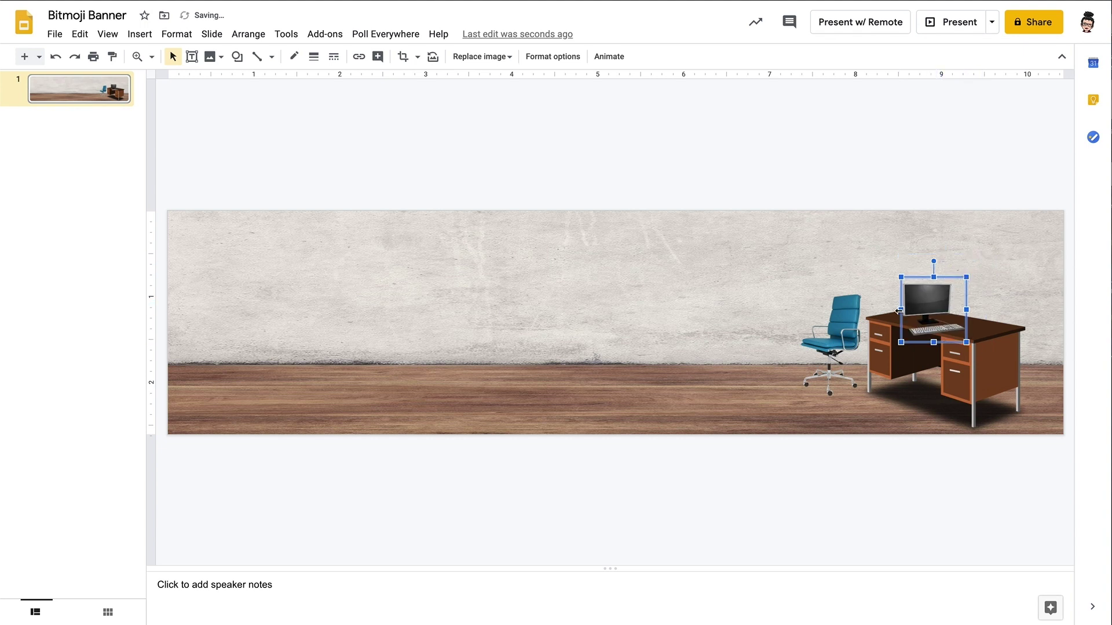
{"action": "left_click_drag", "start_coordinate": [898, 311], "coordinate": [974, 309]}
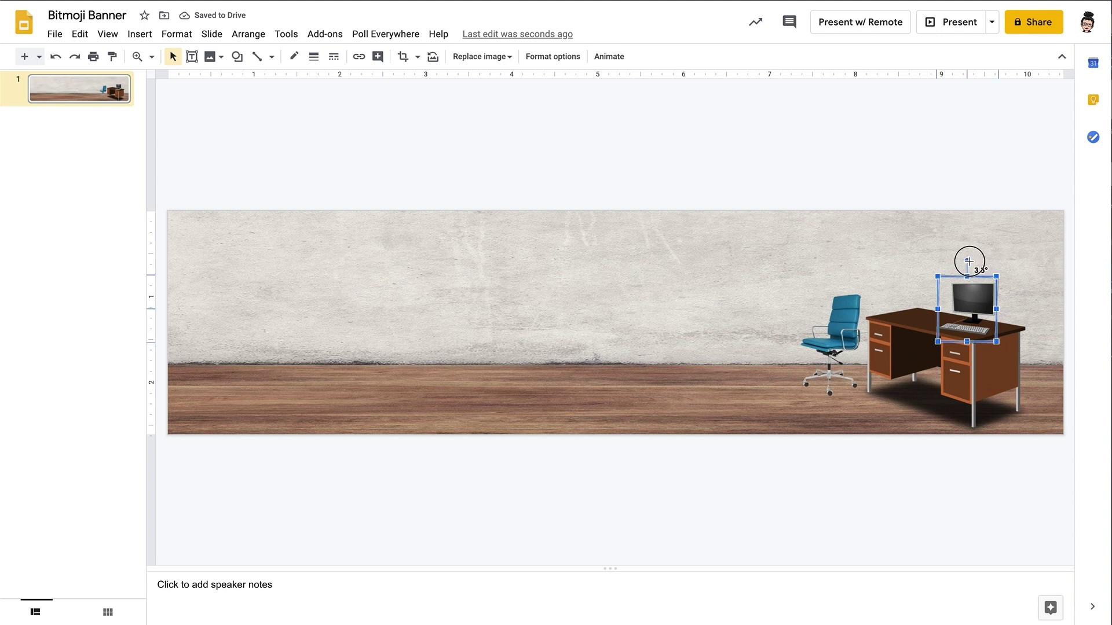
{"action": "left_click_drag", "start_coordinate": [967, 260], "coordinate": [971, 261]}
{"action": "left_click_drag", "start_coordinate": [976, 301], "coordinate": [956, 296]}
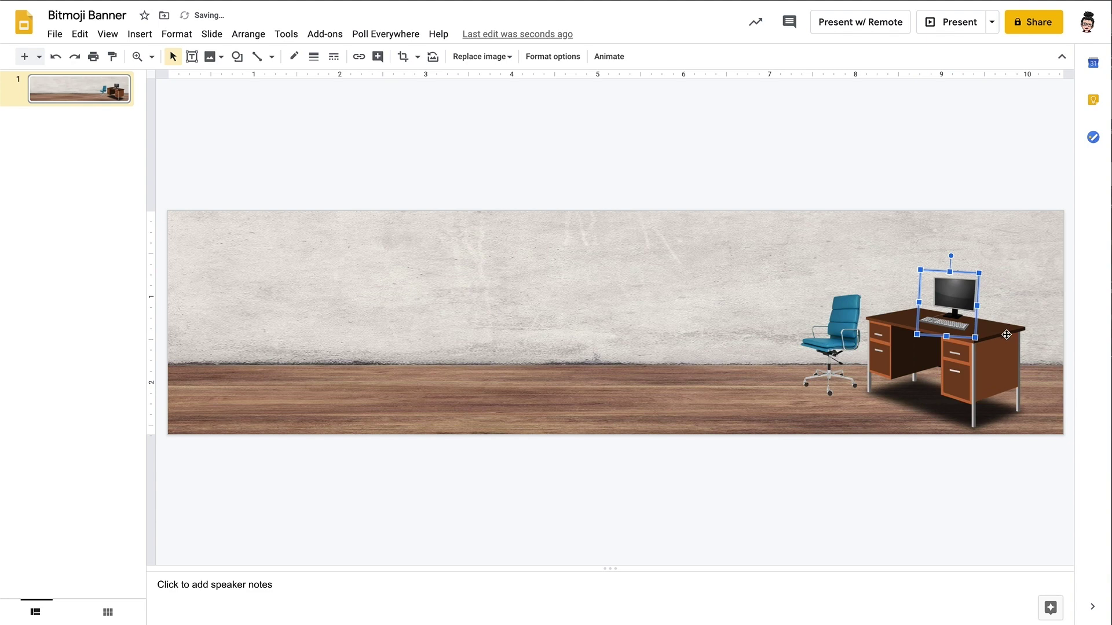
{"action": "left_click", "coordinate": [924, 476]}
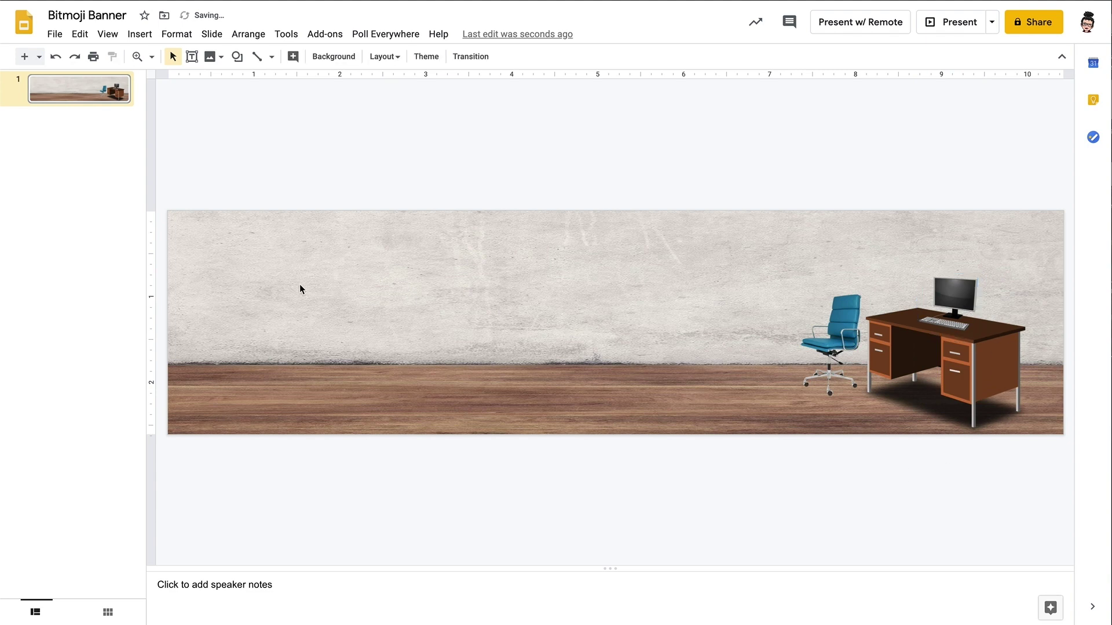
- Insert the grey chalkboard from a web image search for 'chalkboard png'
{"action": "left_click", "coordinate": [140, 34]}
{"action": "mouse_move", "coordinate": [223, 58]}
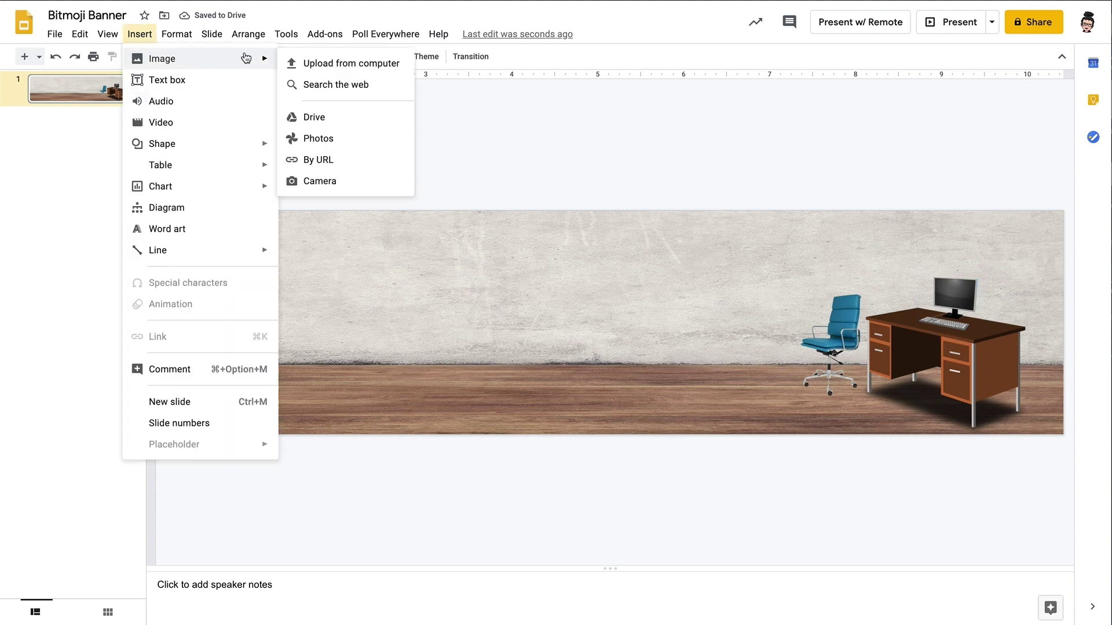
{"action": "left_click", "coordinate": [338, 82]}
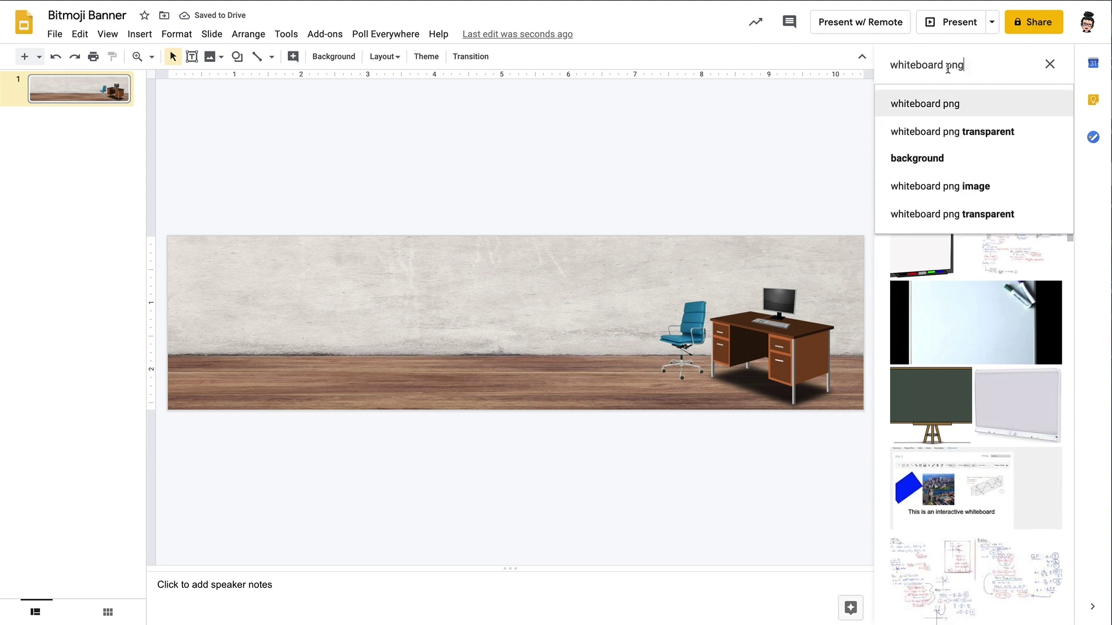
{"action": "left_click_drag", "start_coordinate": [942, 66], "coordinate": [869, 66]}
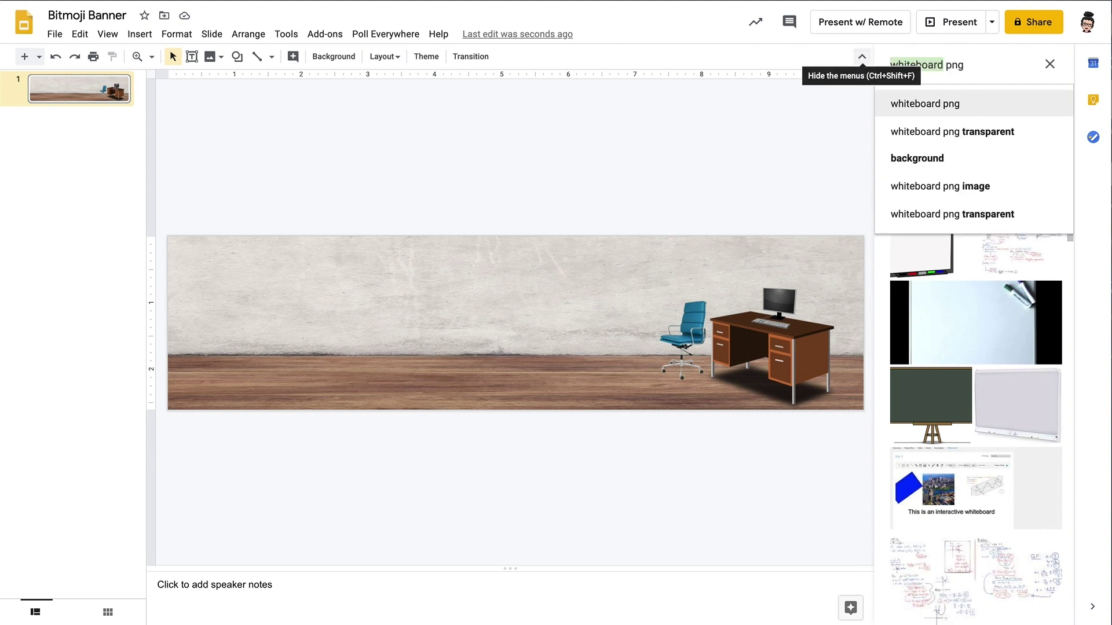
{"action": "type", "text": "chalk"}
{"action": "type", "text": "board"}
{"action": "key", "text": "Return"}
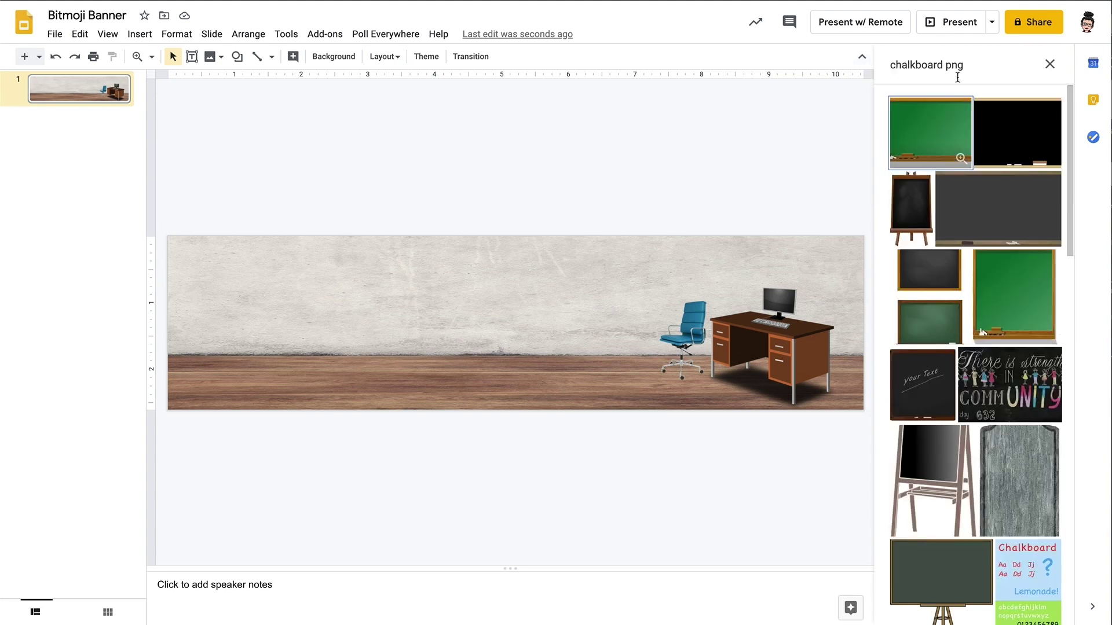
{"action": "left_click", "coordinate": [984, 210]}
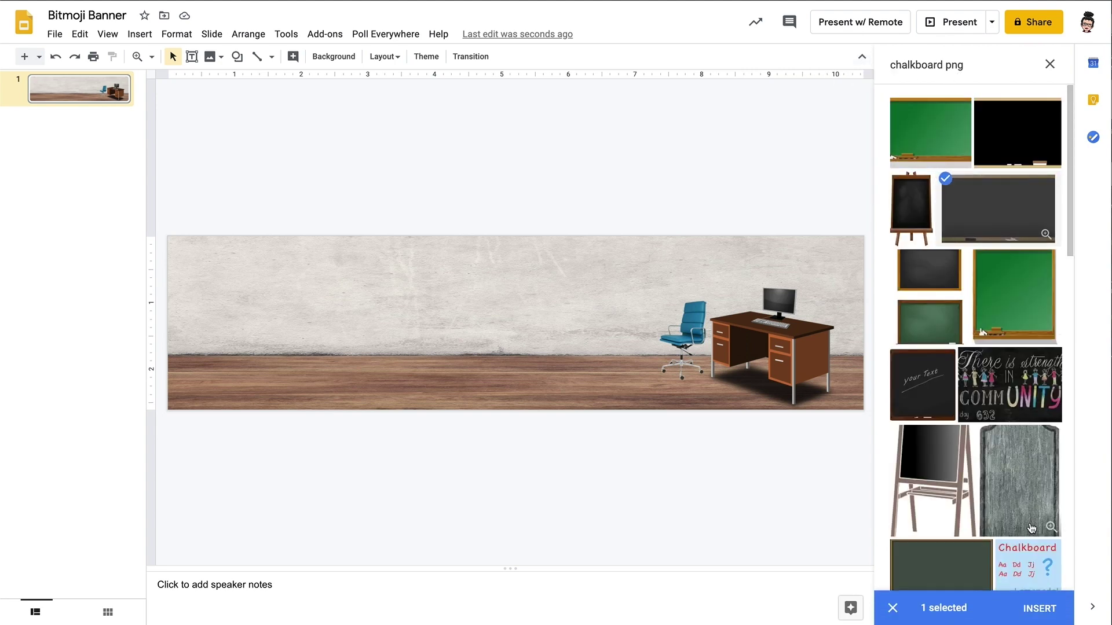
{"action": "left_click", "coordinate": [1037, 606]}
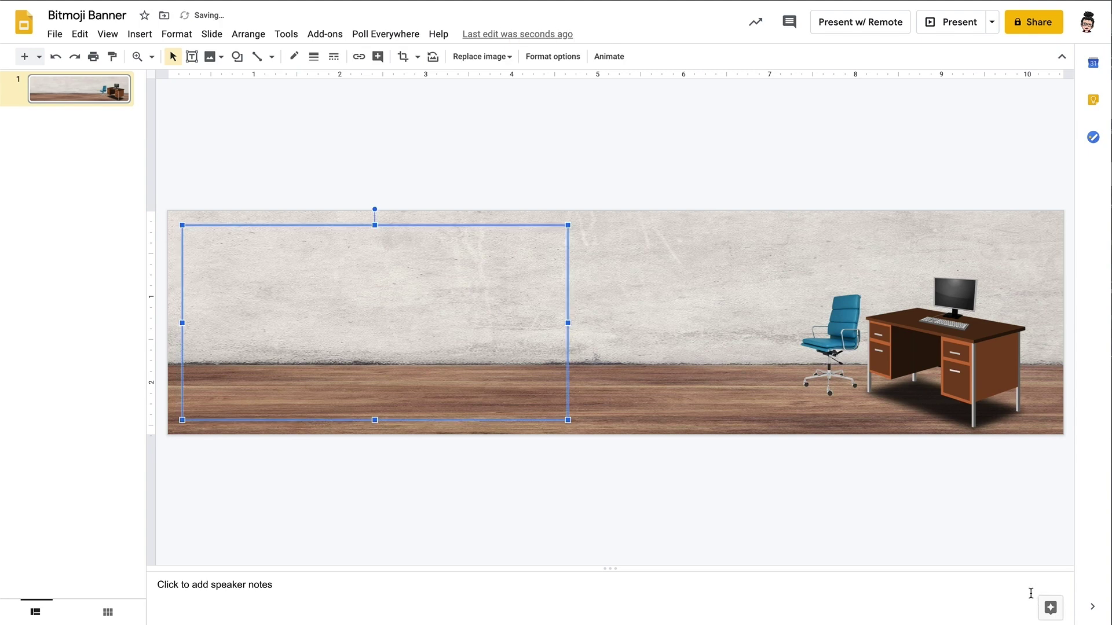
- Shrink the chalkboard and hang it on the wall at the banner's centre
{"action": "left_click_drag", "start_coordinate": [570, 223], "coordinate": [454, 283]}
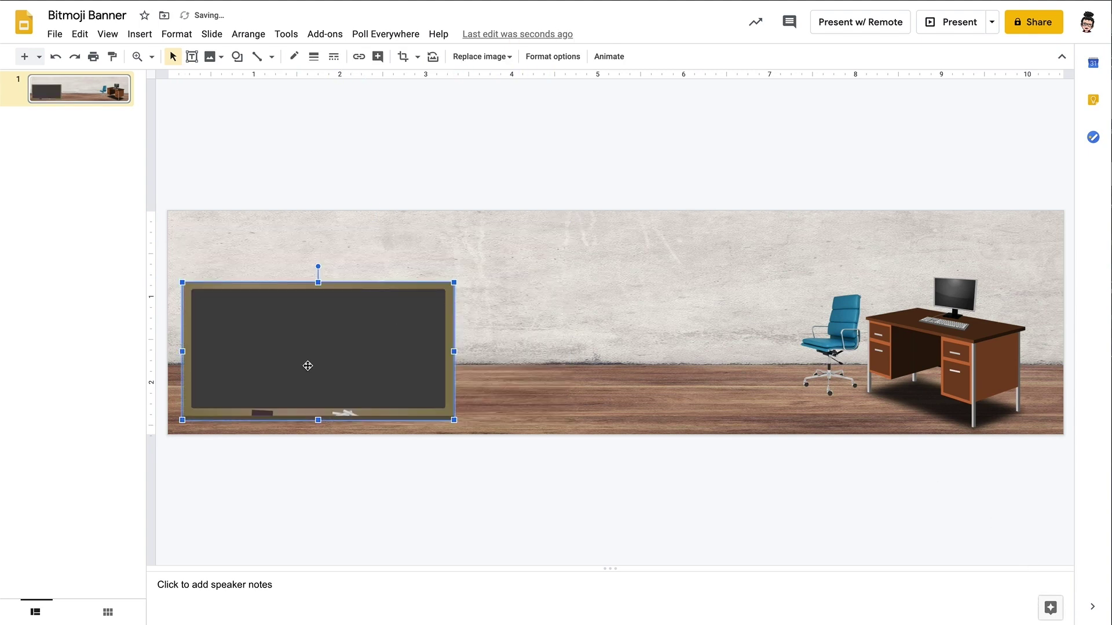
{"action": "left_click_drag", "start_coordinate": [307, 365], "coordinate": [632, 301]}
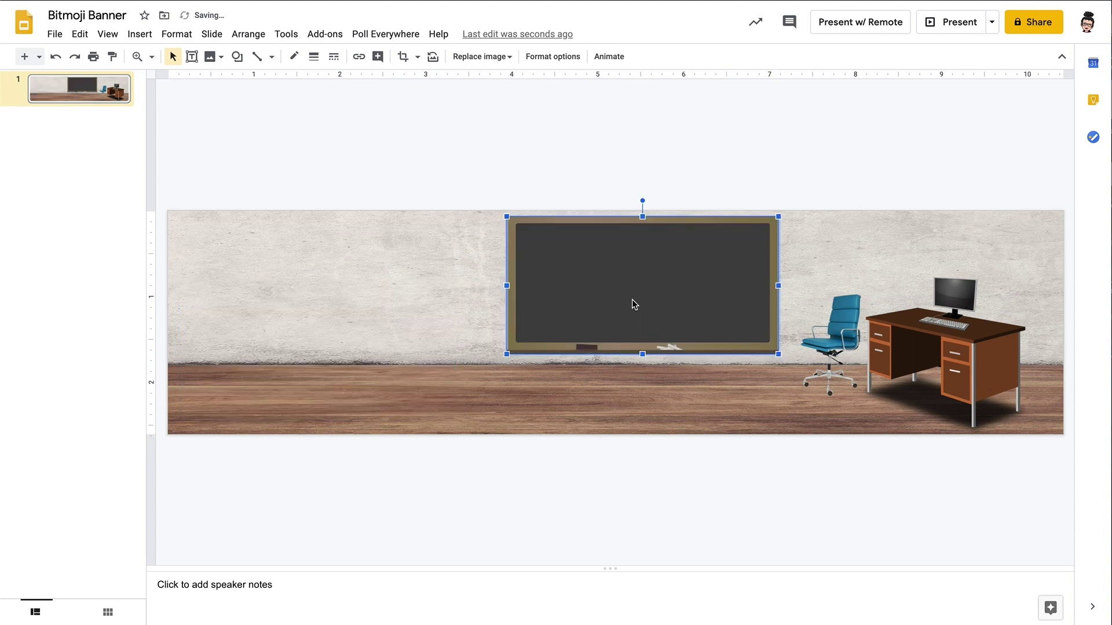
{"action": "left_click_drag", "start_coordinate": [776, 218], "coordinate": [754, 229]}
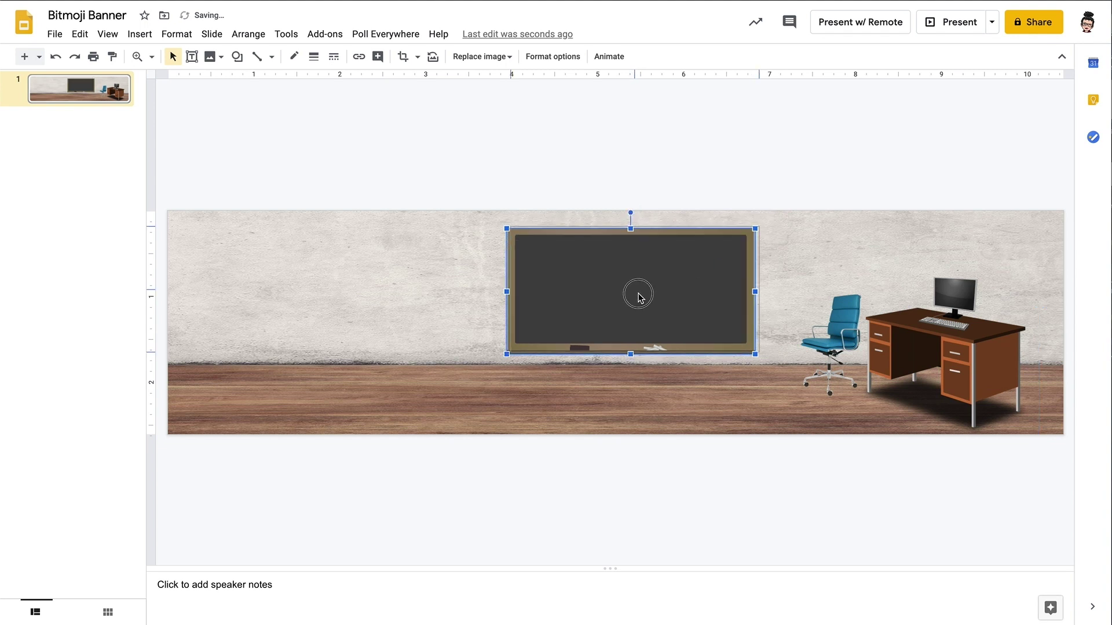
{"action": "left_click_drag", "start_coordinate": [638, 297], "coordinate": [638, 290]}
{"action": "left_click", "coordinate": [649, 182]}
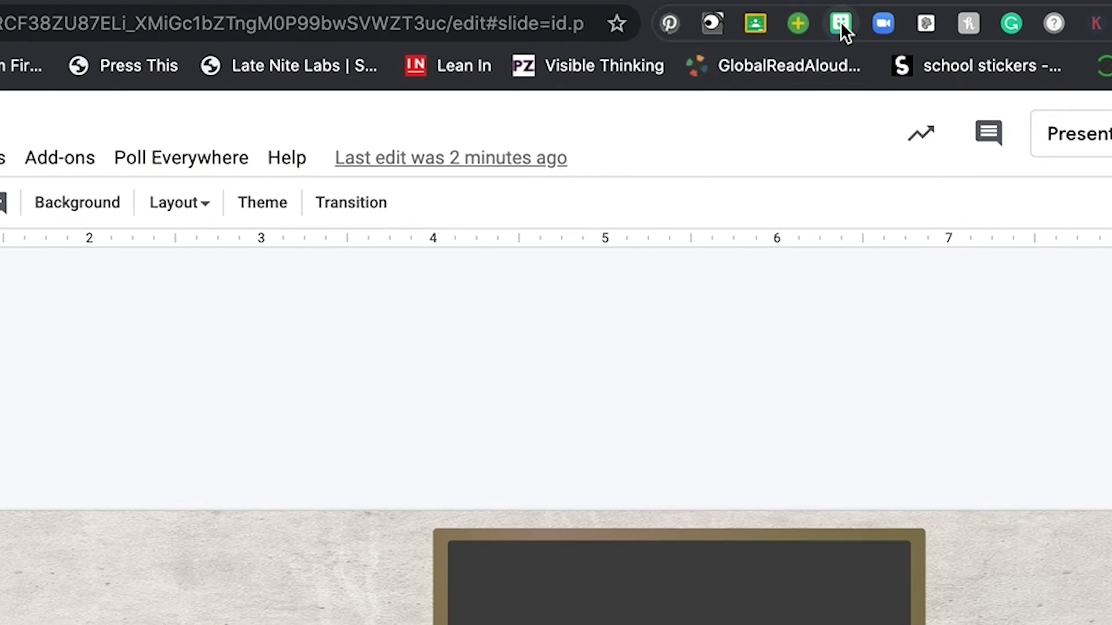
- Search the Bitmoji extension for 'sit' and drag the second sitting sticker toward the slide
{"action": "left_click", "coordinate": [841, 23]}
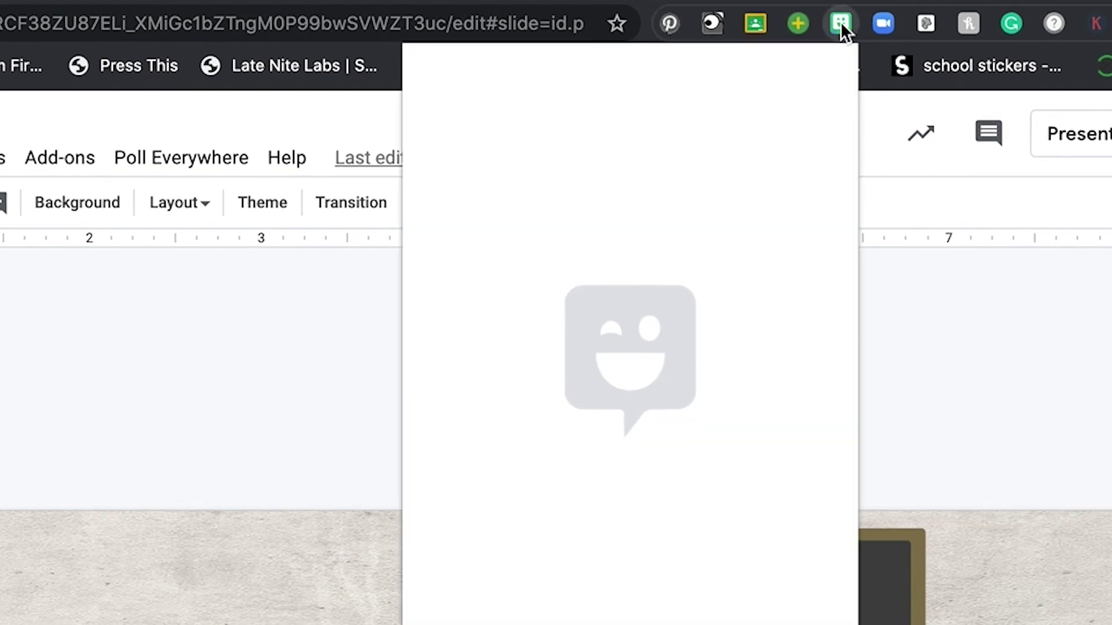
{"action": "type", "text": "sit"}
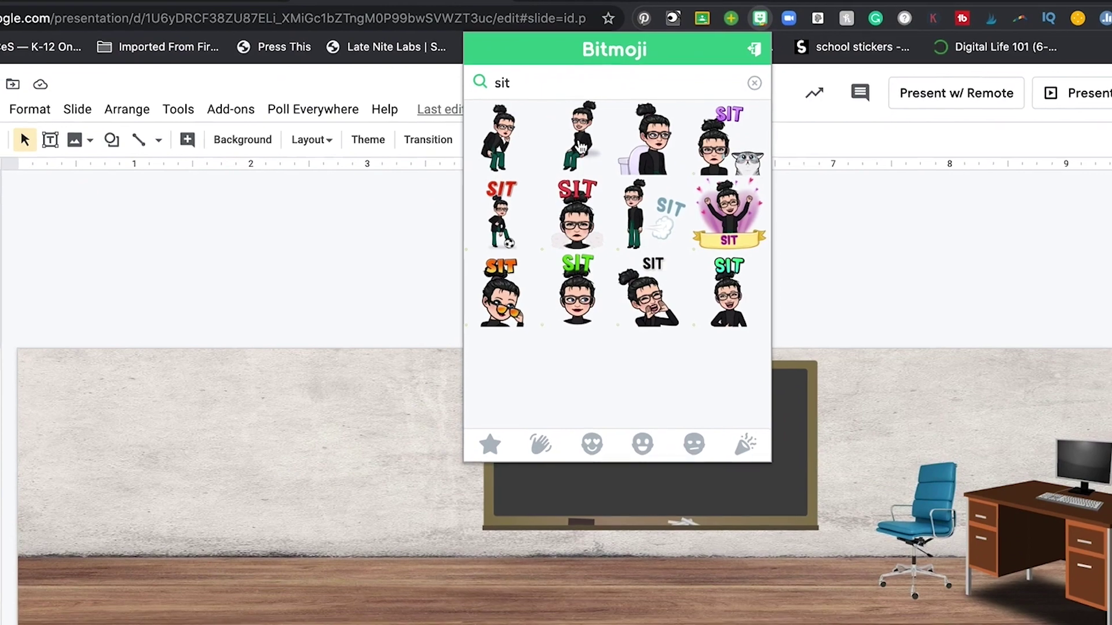
{"action": "left_click_drag", "start_coordinate": [580, 145], "coordinate": [825, 325]}
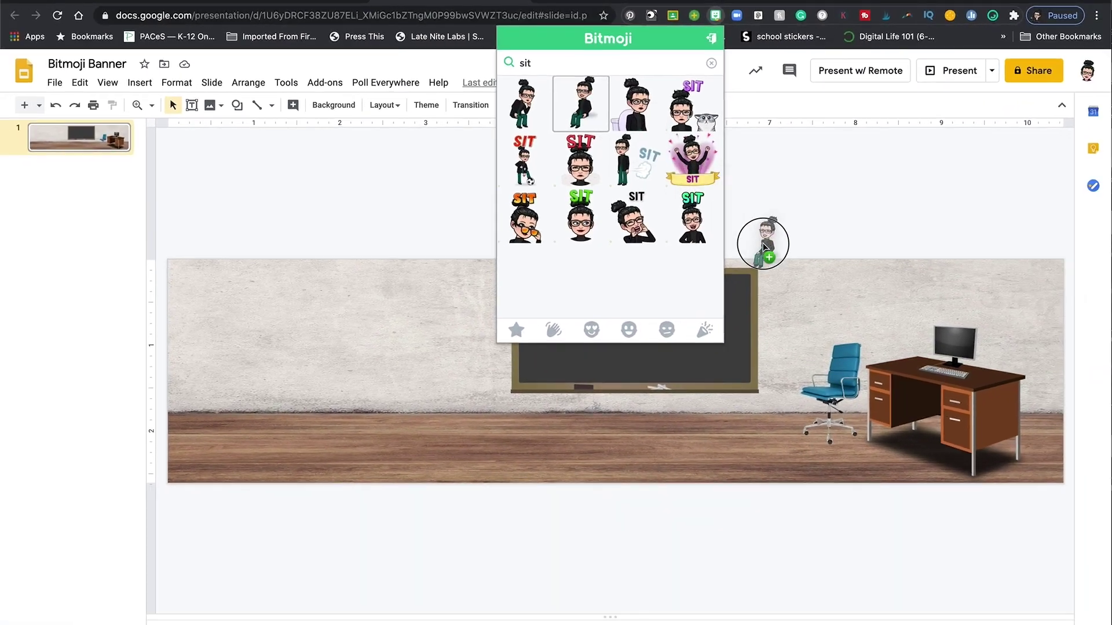
- Drop the sitting Bitmoji on the slide, shrink it, and seat it in the blue chair
{"action": "left_click_drag", "start_coordinate": [803, 365], "coordinate": [803, 366]}
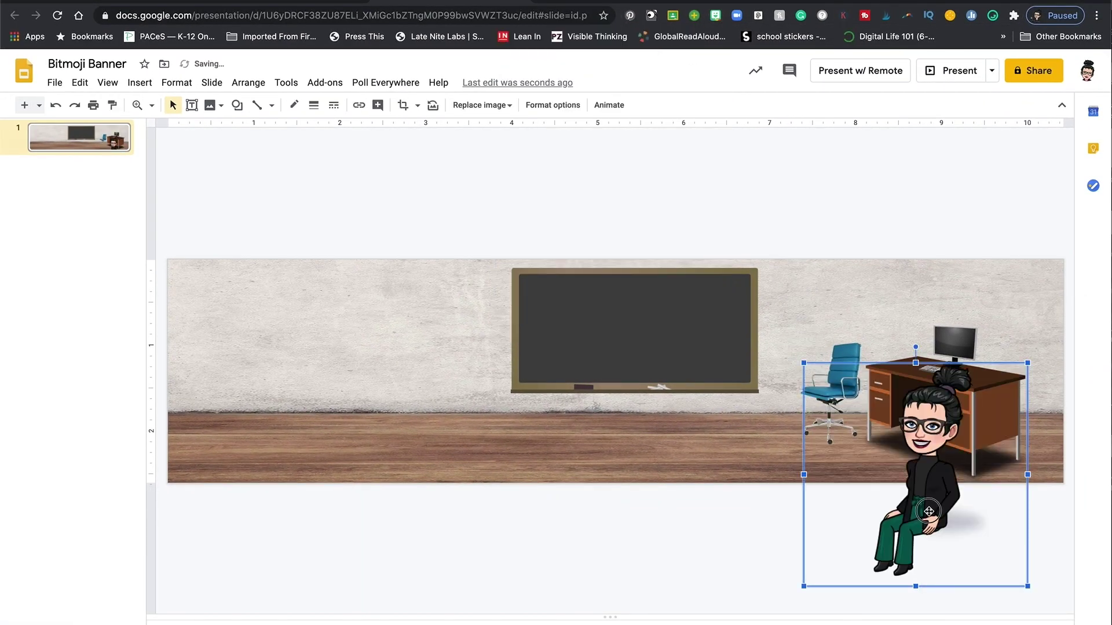
{"action": "left_click_drag", "start_coordinate": [929, 512], "coordinate": [822, 396]}
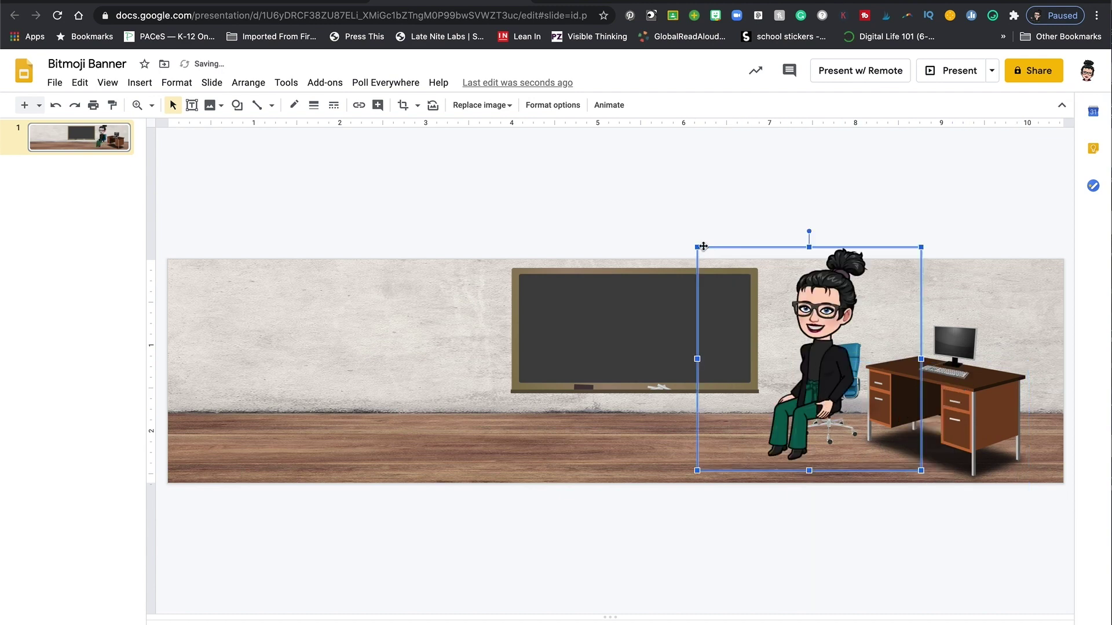
{"action": "left_click_drag", "start_coordinate": [698, 247], "coordinate": [787, 337]}
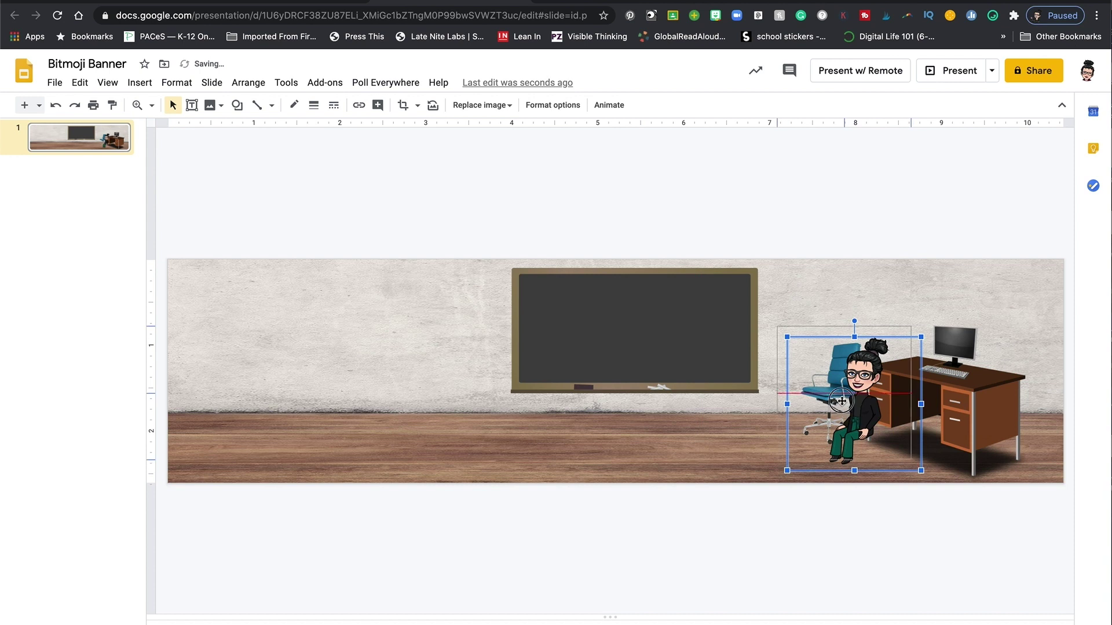
{"action": "left_click_drag", "start_coordinate": [861, 422], "coordinate": [831, 383]}
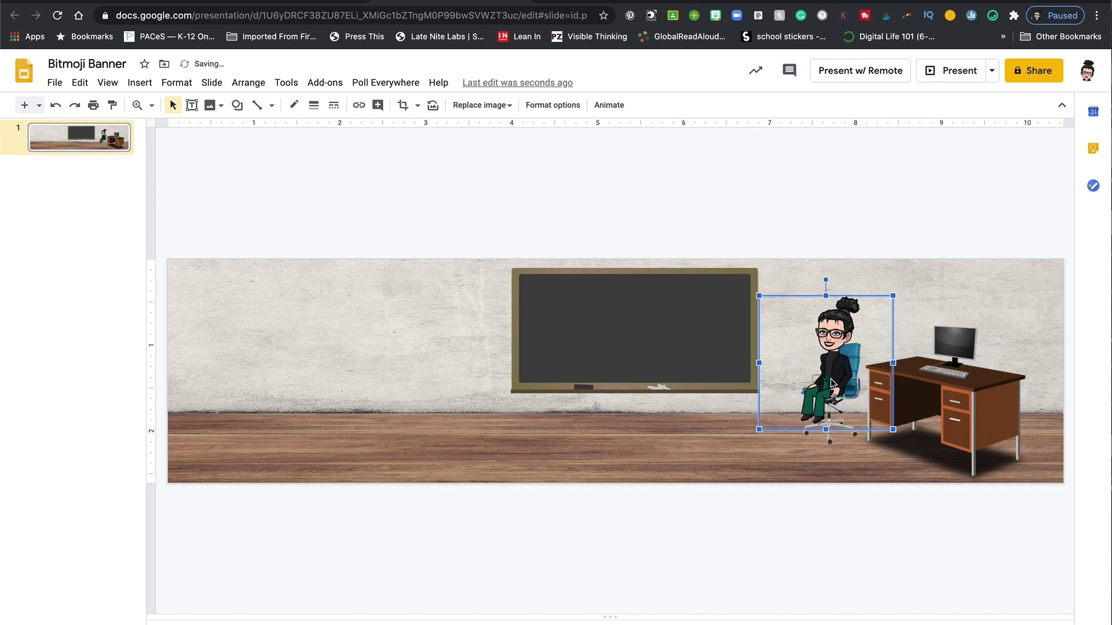
{"action": "left_click", "coordinate": [804, 544]}
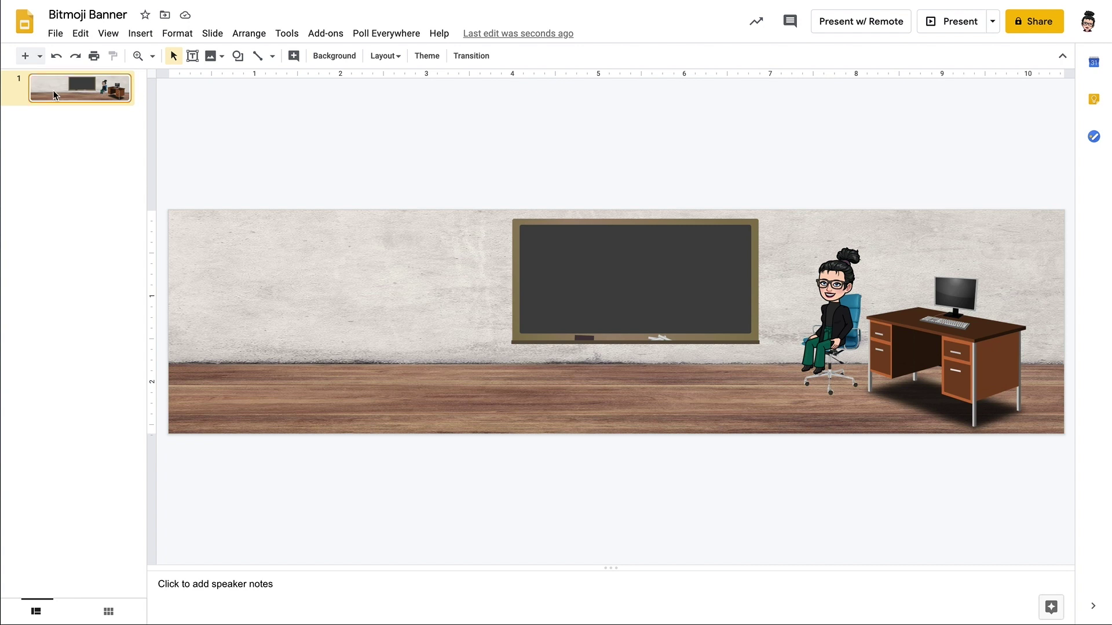
- Duplicate the slide with Ctrl+D, delete the seated Bitmoji from slide 1, and search Bitmoji for 'pose'
{"action": "key", "text": "ctrl+d"}
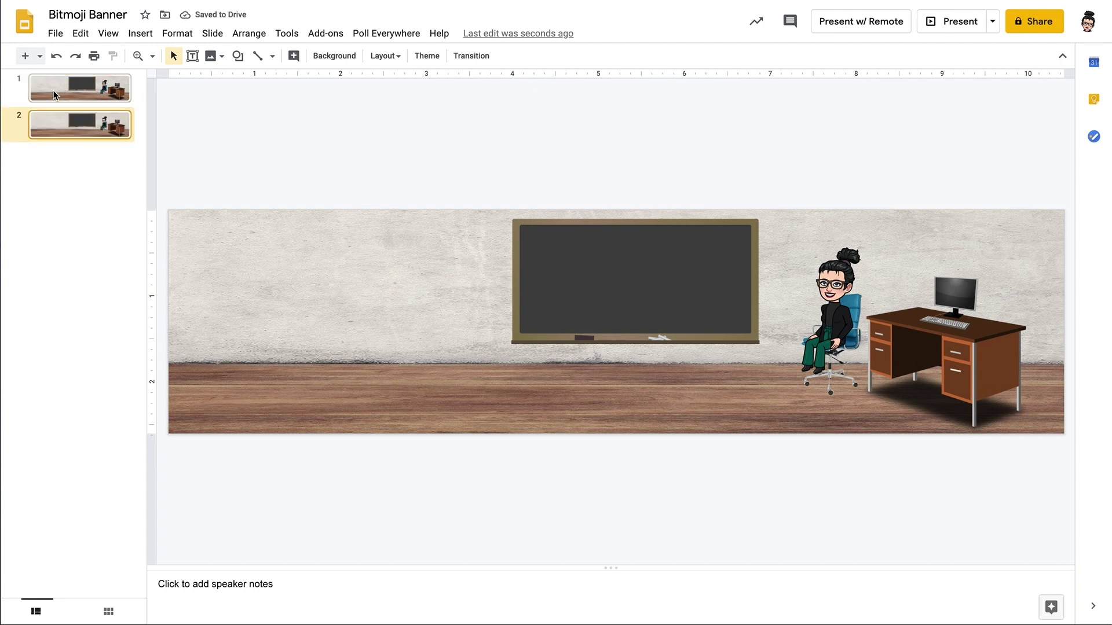
{"action": "left_click", "coordinate": [54, 90]}
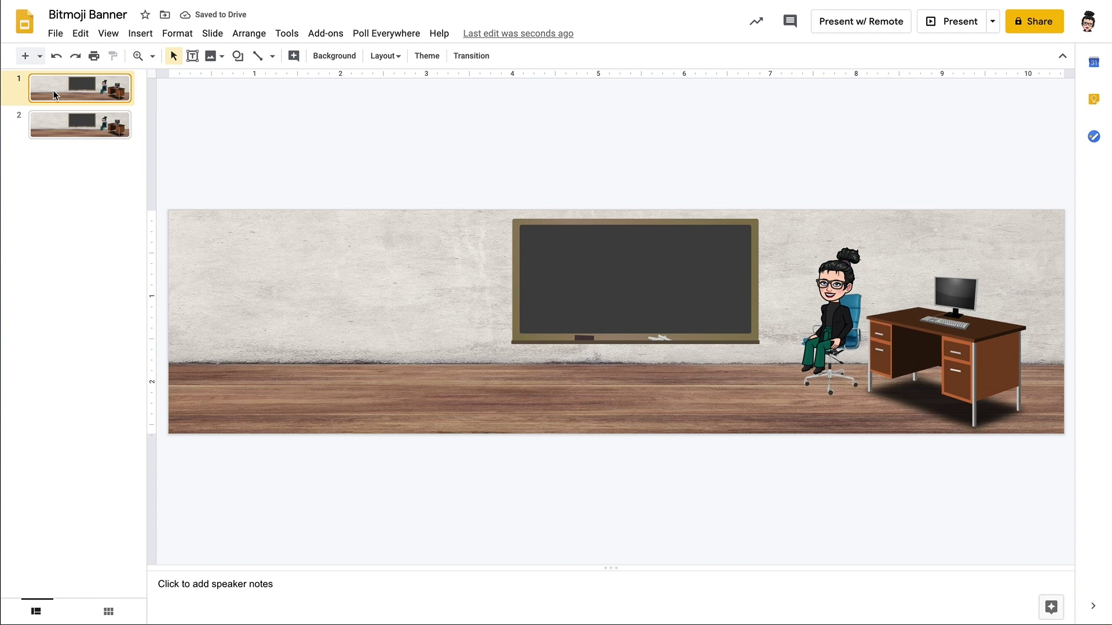
{"action": "left_click", "coordinate": [828, 326]}
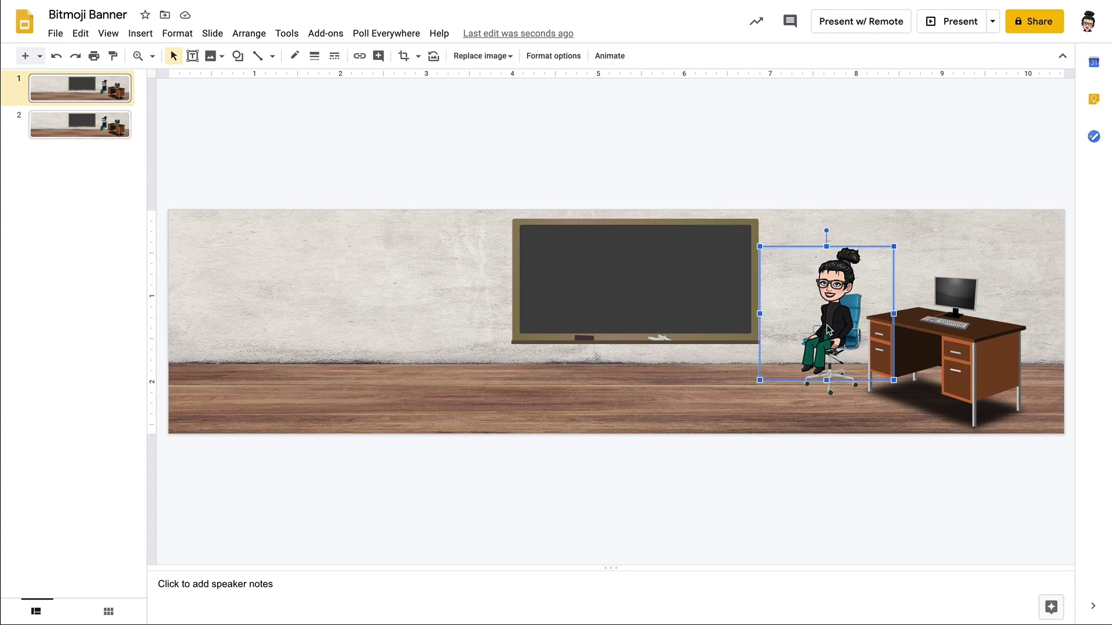
{"action": "key", "text": "Delete"}
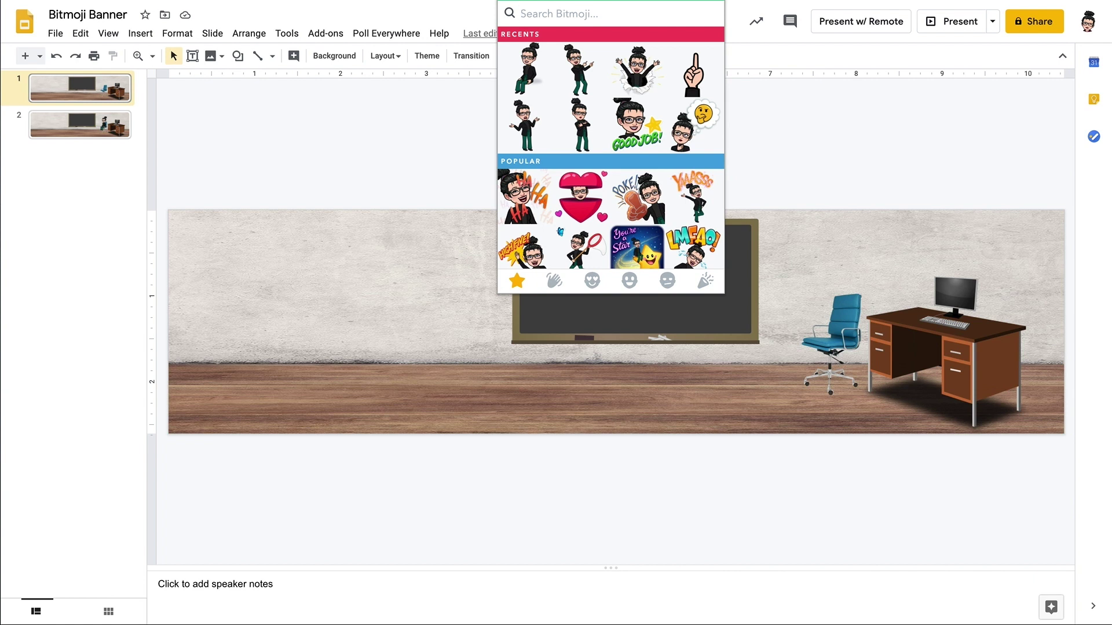
{"action": "type", "text": "pose"}
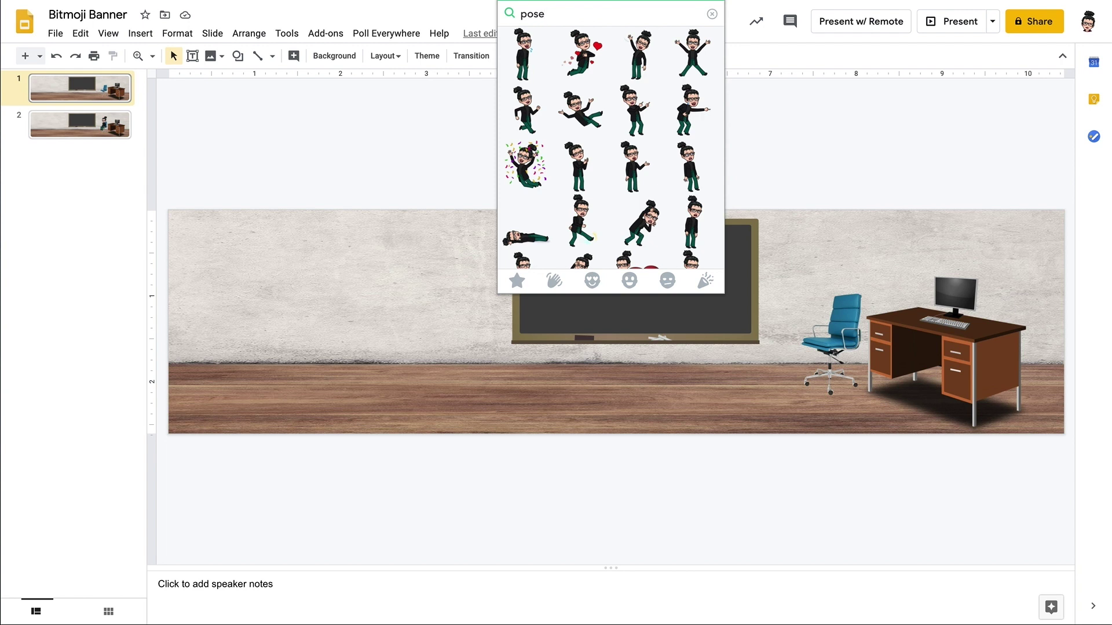
- Place a shrunken walking Bitmoji at slide 1's left edge, then duplicate the slide with Ctrl+D
{"action": "left_click_drag", "start_coordinate": [527, 114], "coordinate": [380, 272]}
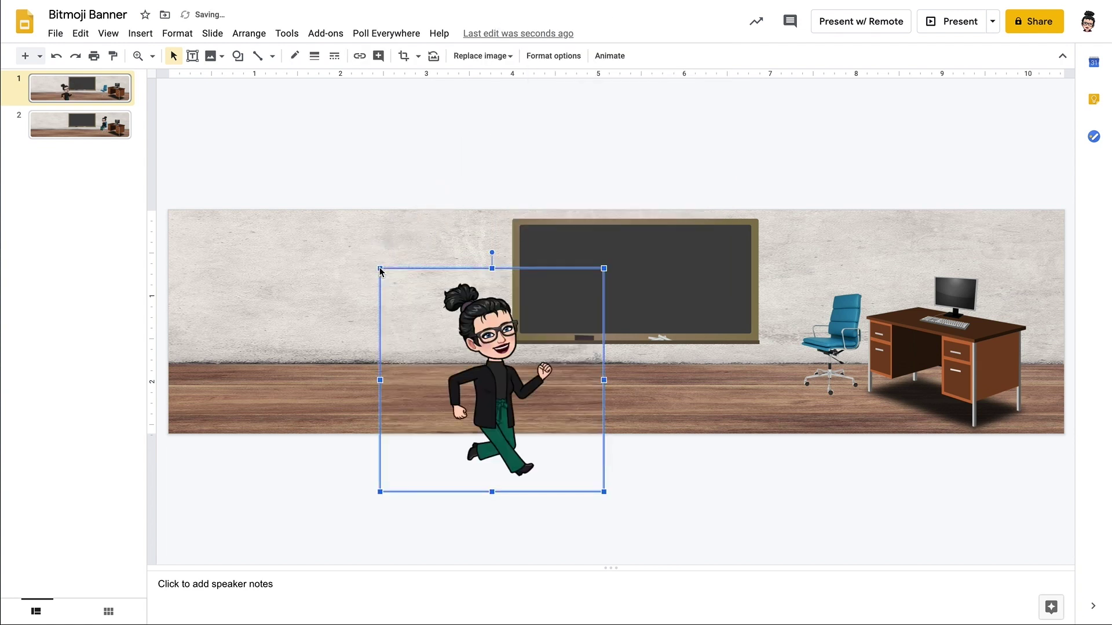
{"action": "left_click_drag", "start_coordinate": [489, 412], "coordinate": [294, 355]}
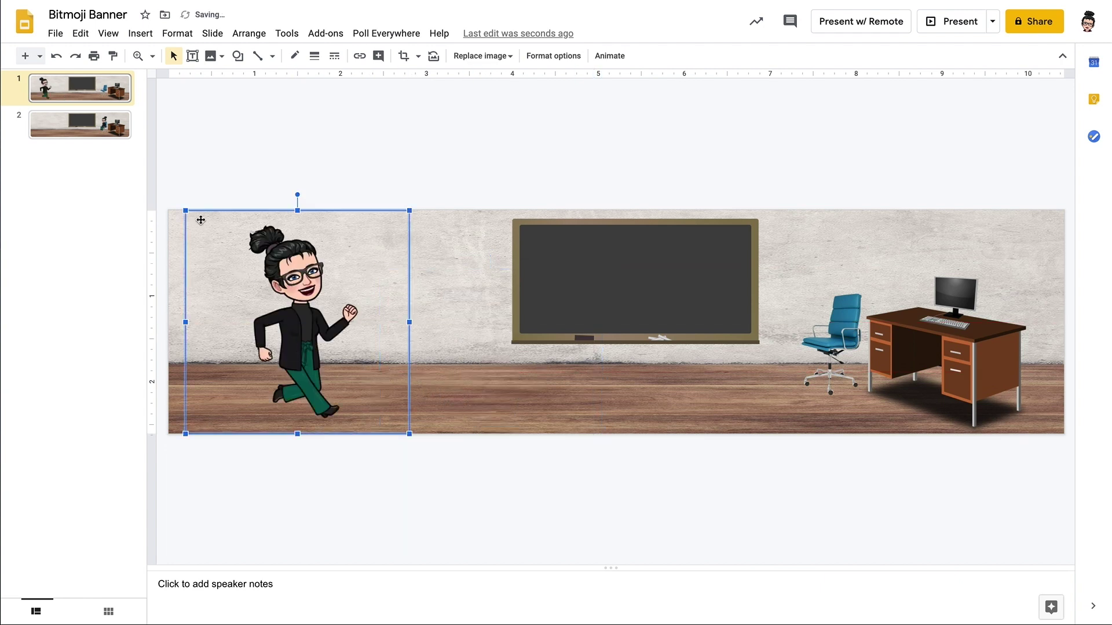
{"action": "left_click_drag", "start_coordinate": [218, 244], "coordinate": [244, 277]}
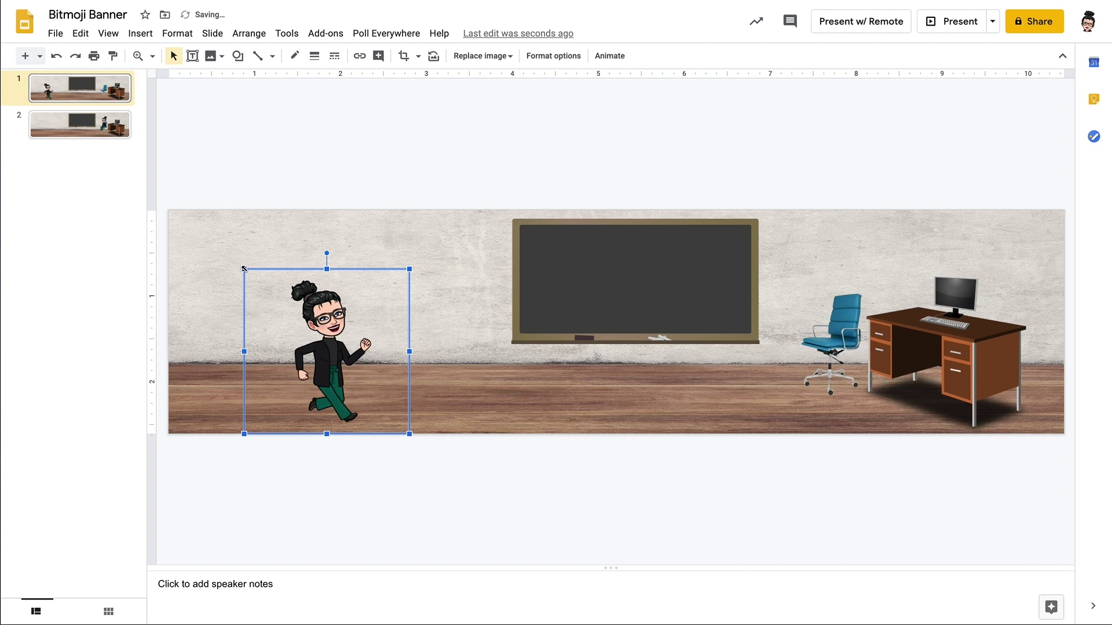
{"action": "left_click_drag", "start_coordinate": [244, 269], "coordinate": [256, 282]}
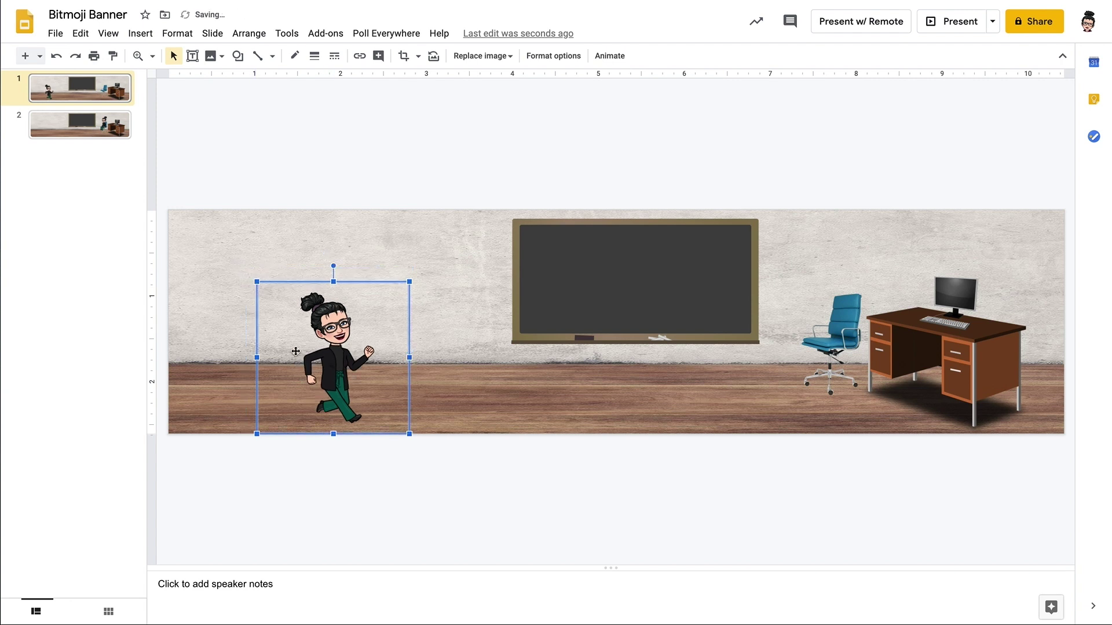
{"action": "left_click_drag", "start_coordinate": [340, 387], "coordinate": [176, 376]}
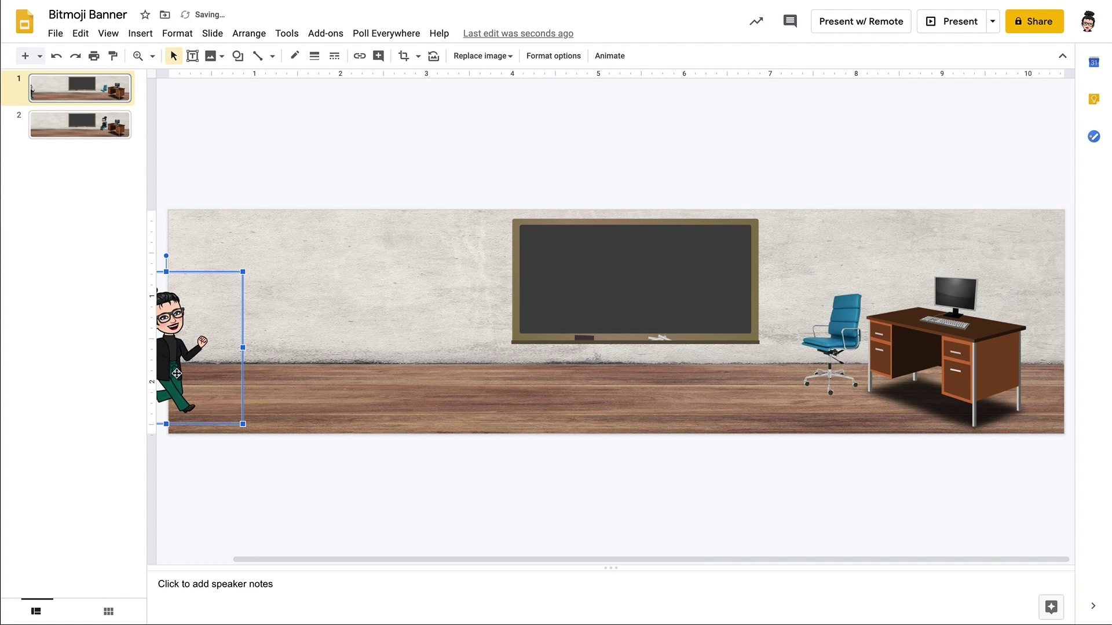
{"action": "left_click", "coordinate": [200, 476]}
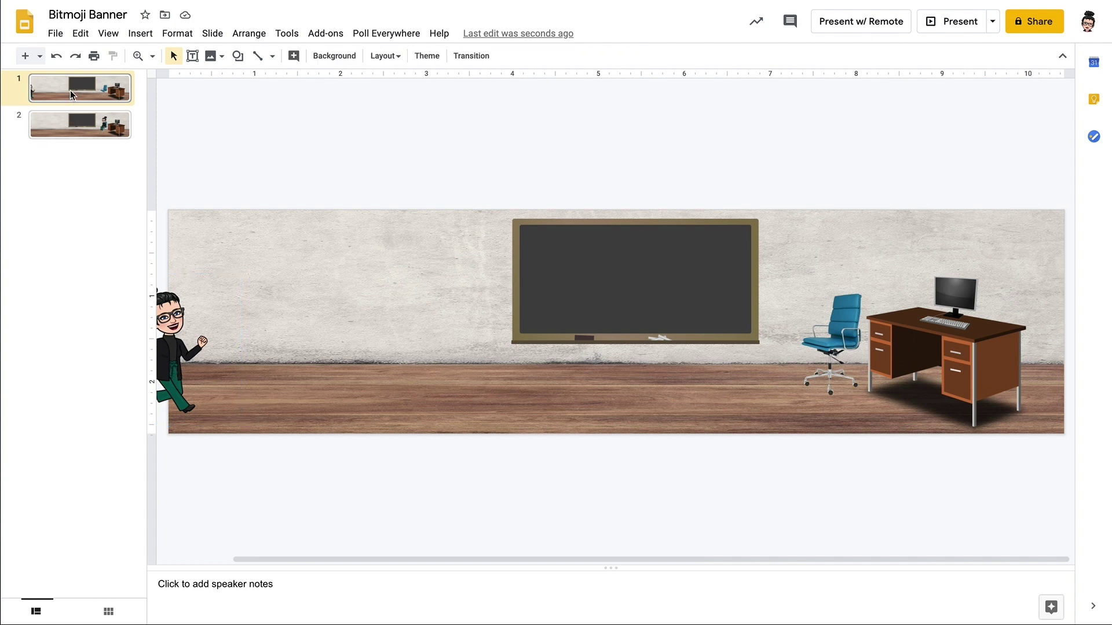
{"action": "key", "text": "ctrl+d"}
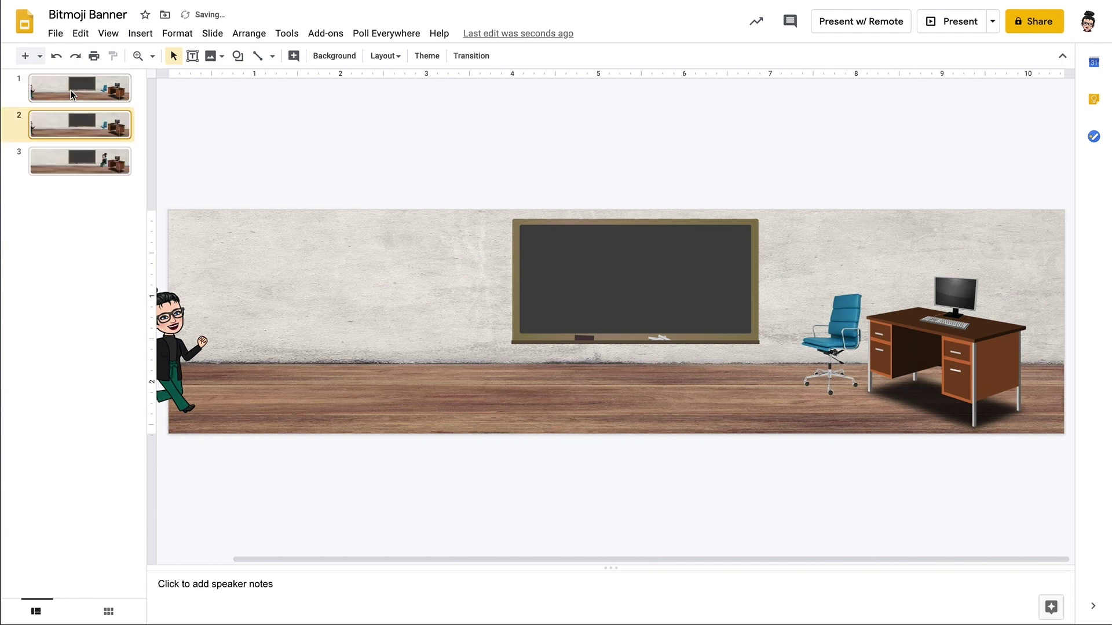
- Move the Bitmoji a step right on slides 2 and 3, duplicating each slide for the next step
{"action": "left_click", "coordinate": [176, 369]}
{"action": "left_click_drag", "start_coordinate": [176, 370], "coordinate": [229, 369]}
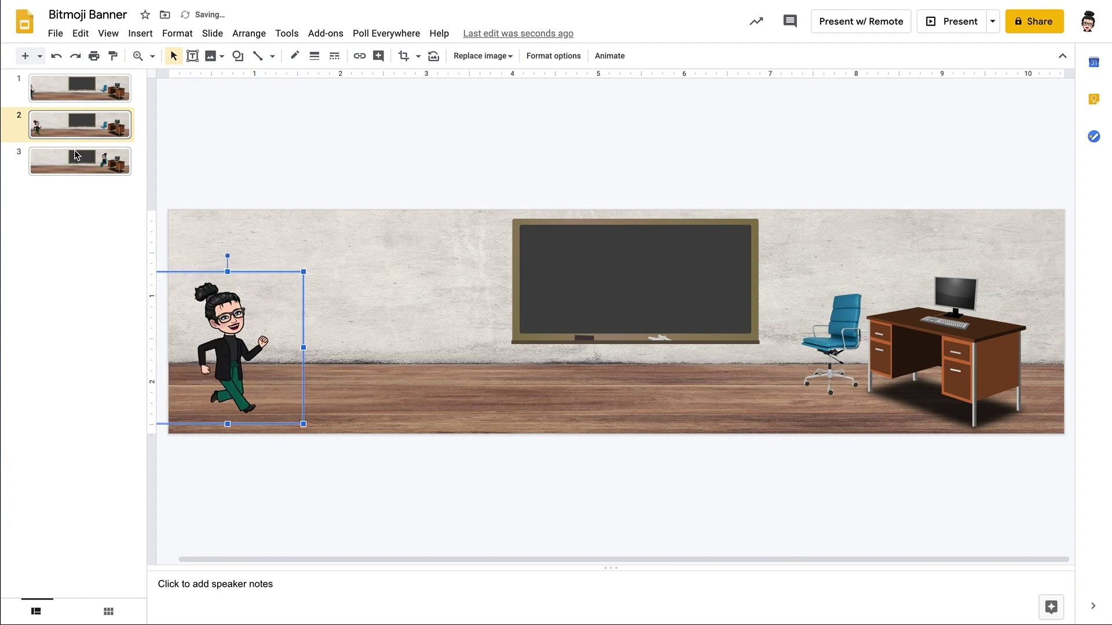
{"action": "left_click", "coordinate": [63, 132]}
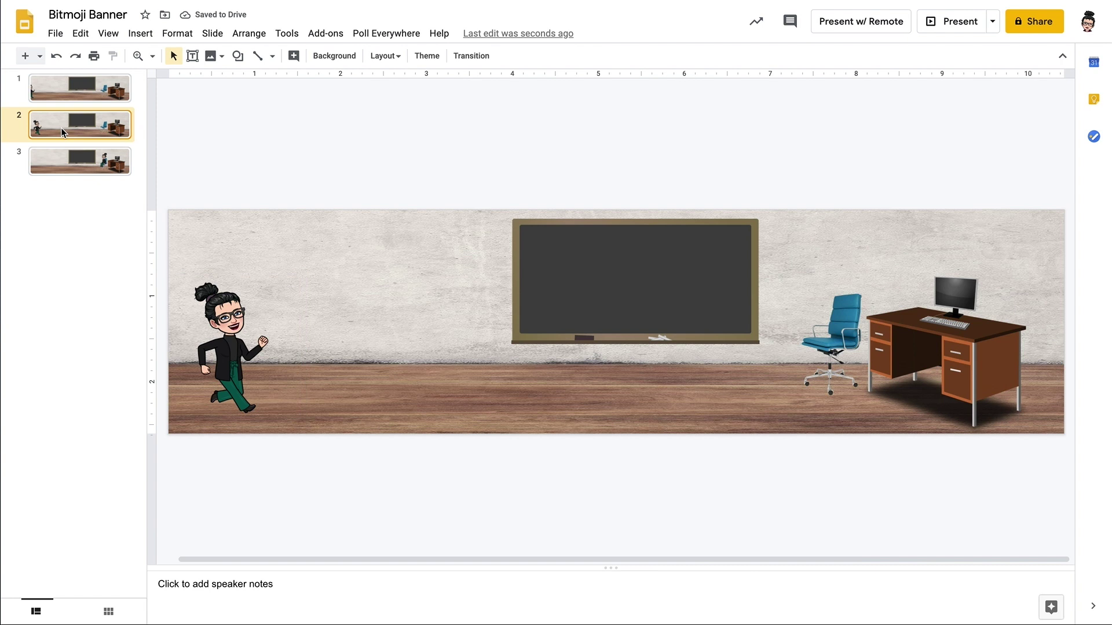
{"action": "key", "text": "ctrl+d"}
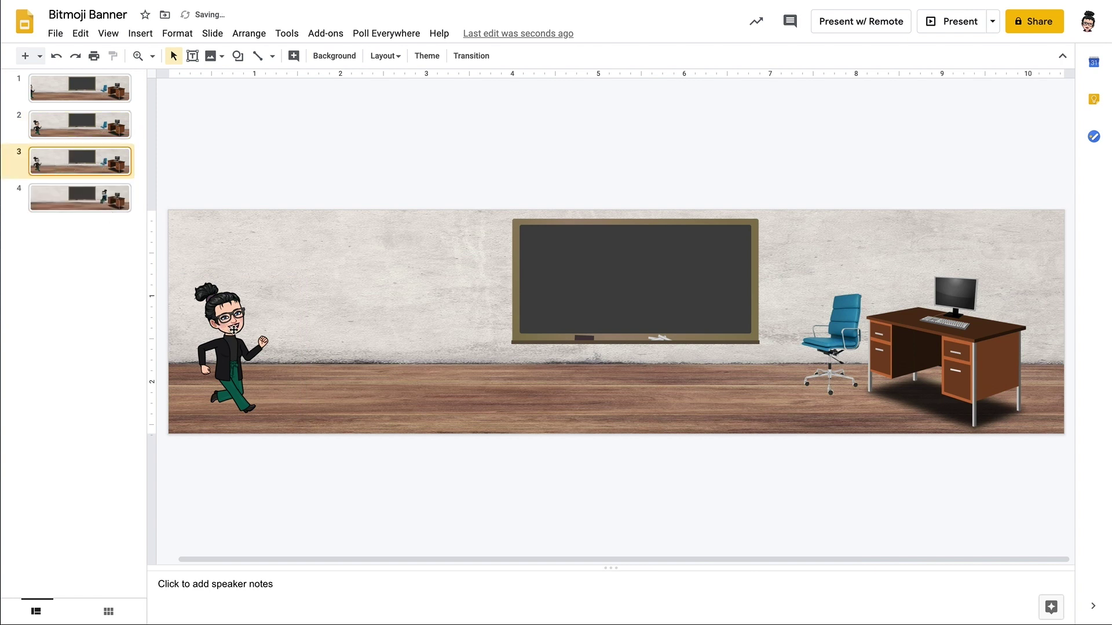
{"action": "left_click", "coordinate": [239, 366]}
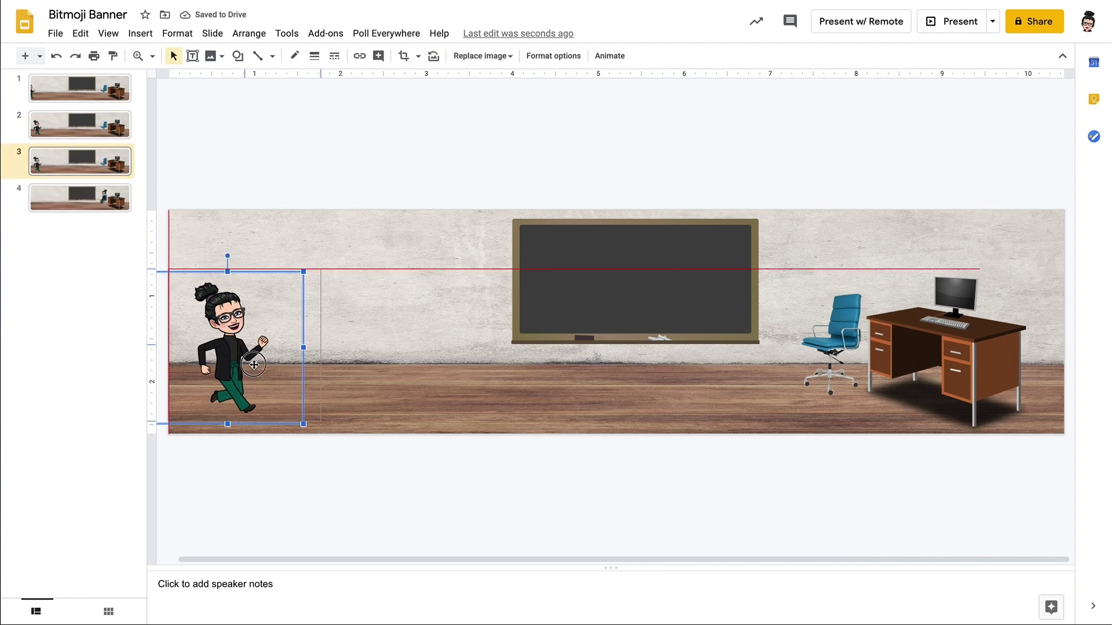
{"action": "left_click_drag", "start_coordinate": [255, 365], "coordinate": [297, 365]}
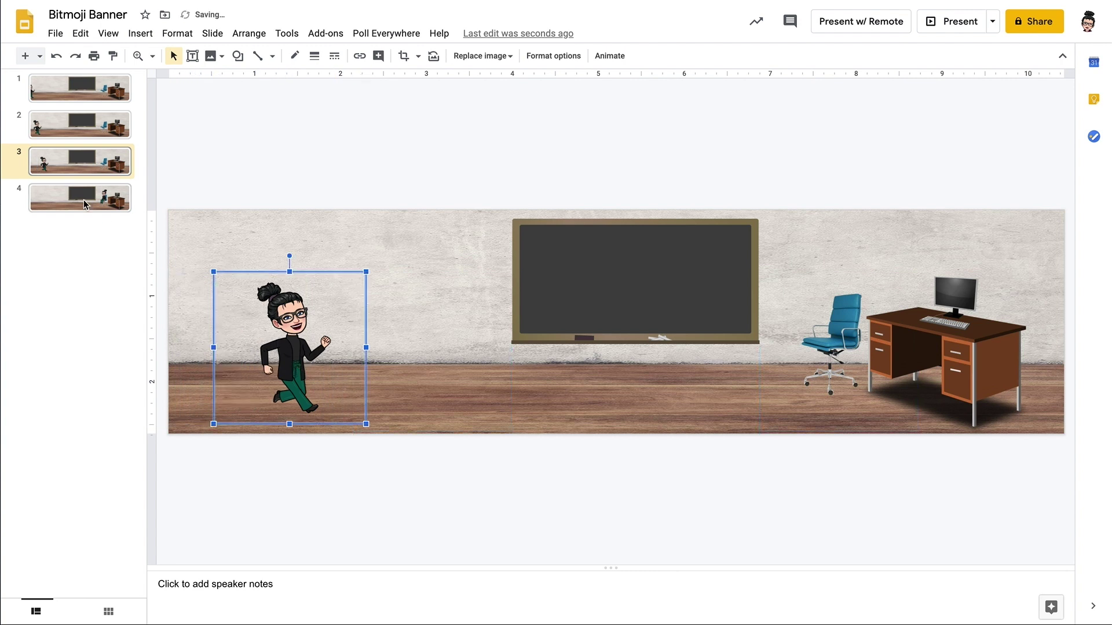
{"action": "left_click", "coordinate": [67, 163]}
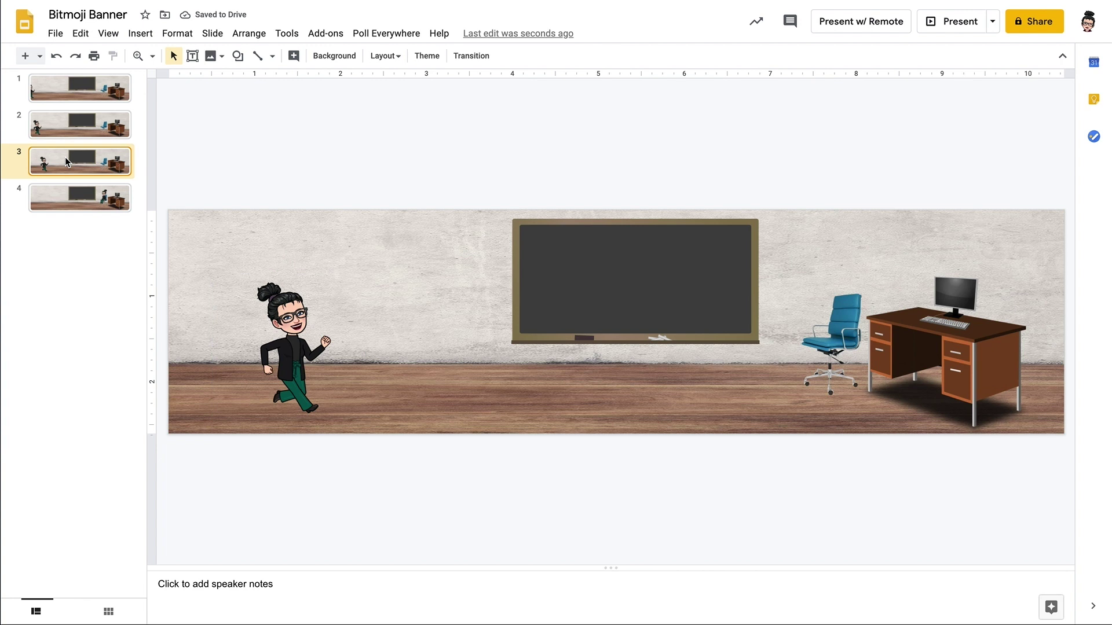
{"action": "key", "text": "ctrl+d"}
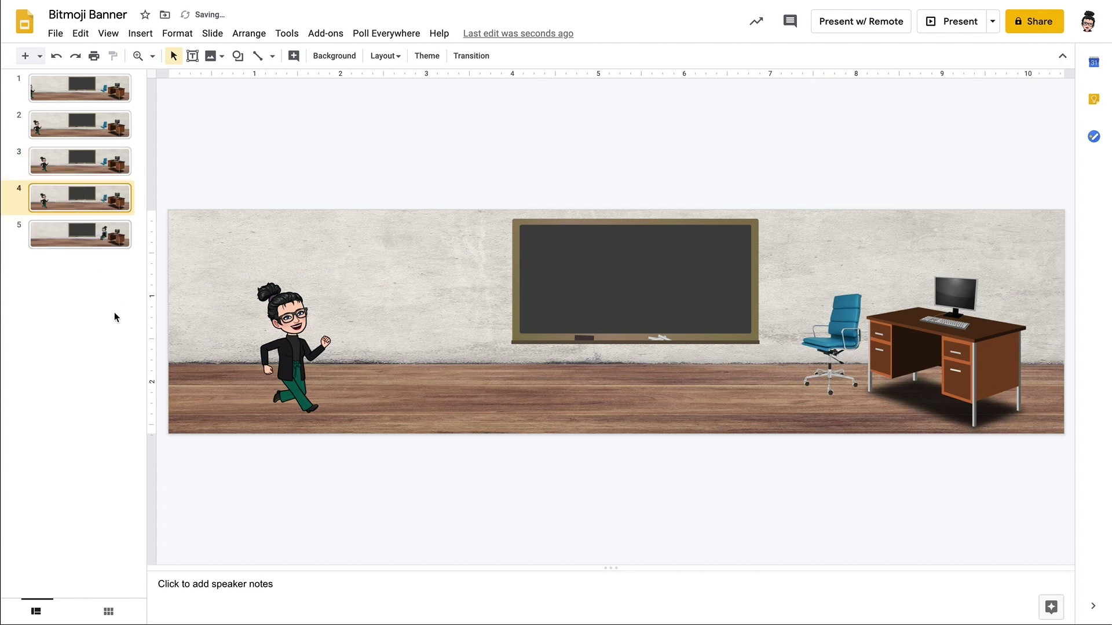
- Keep duplicating slides from slide 4 on, shifting the Bitmoji further right toward the chair
{"action": "left_click_drag", "start_coordinate": [294, 363], "coordinate": [354, 365]}
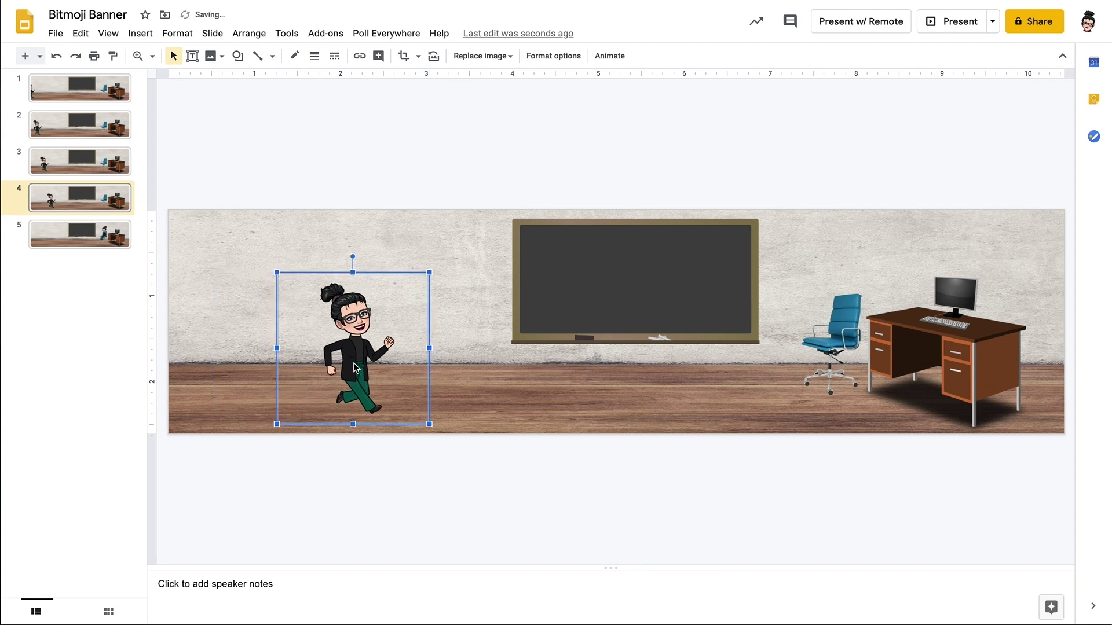
{"action": "left_click", "coordinate": [66, 199]}
{"action": "key", "text": "ctrl+d"}
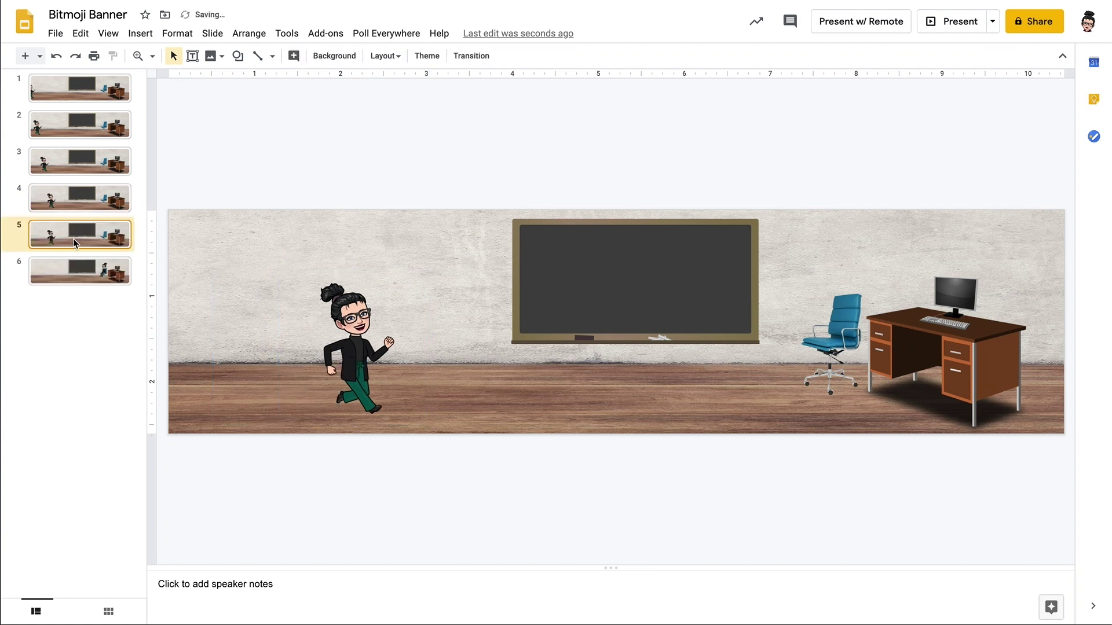
{"action": "left_click_drag", "start_coordinate": [361, 368], "coordinate": [426, 366]}
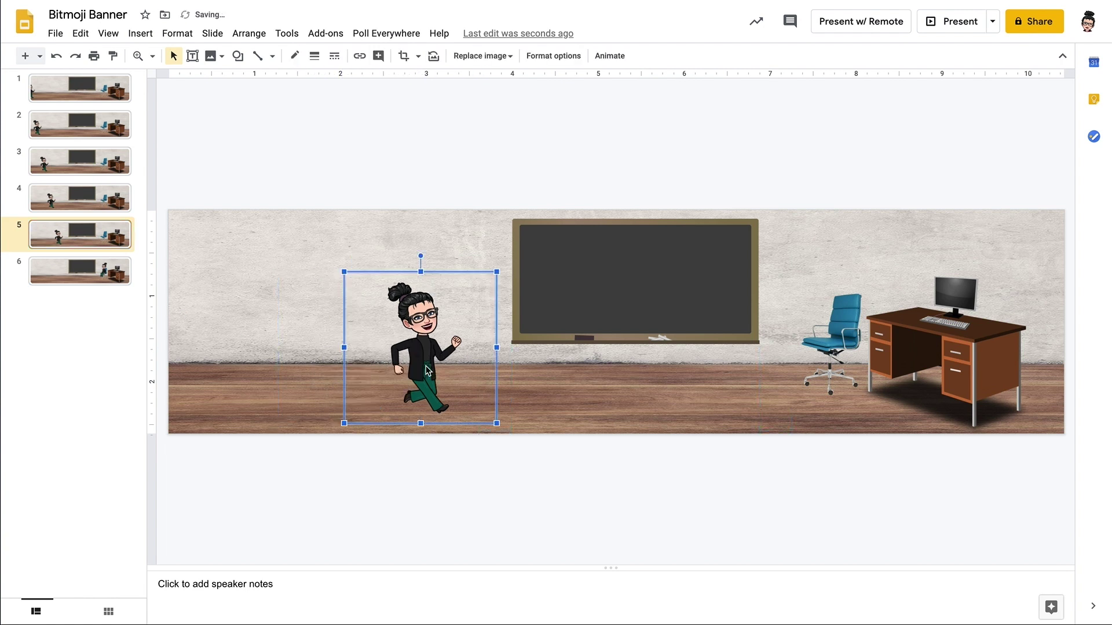
{"action": "left_click", "coordinate": [68, 242]}
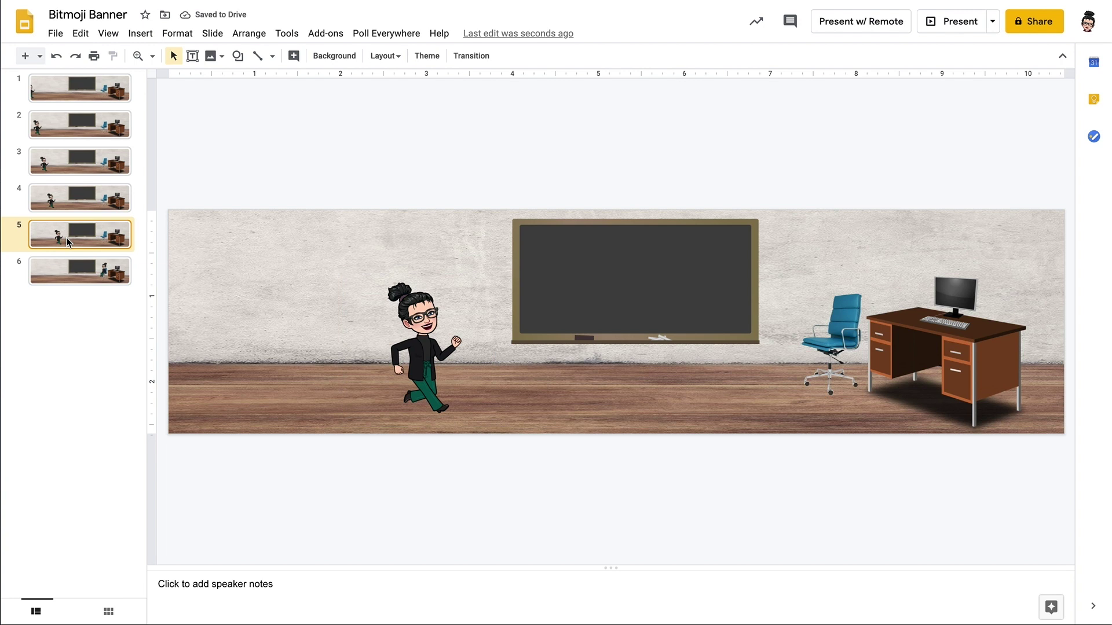
{"action": "key", "text": "ctrl+d"}
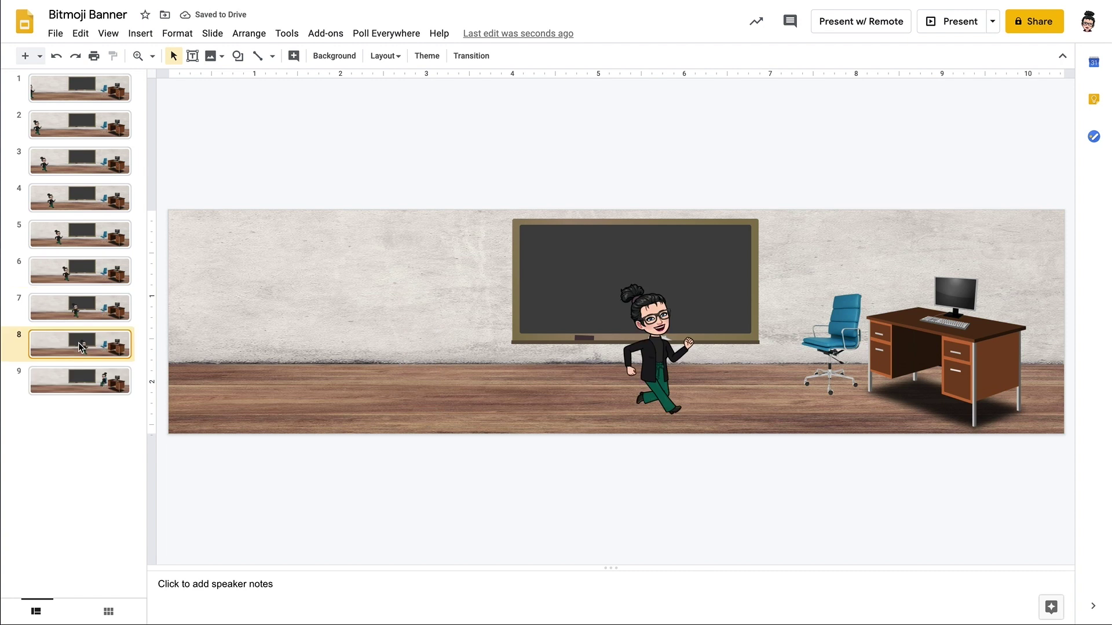
{"action": "key", "text": "ctrl+d"}
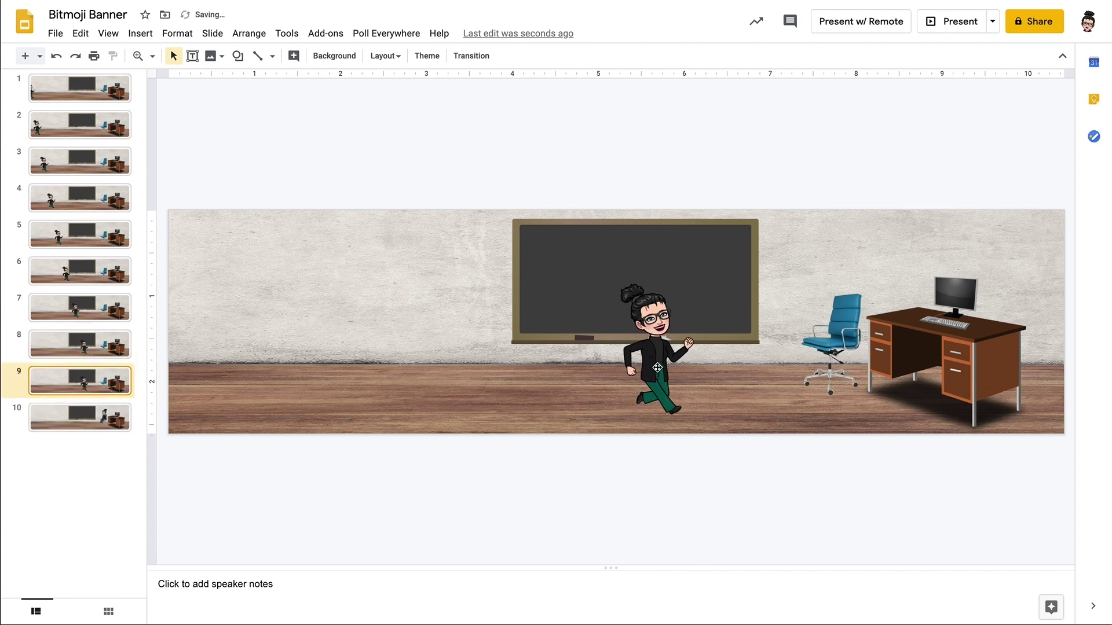
{"action": "left_click_drag", "start_coordinate": [659, 367], "coordinate": [743, 366]}
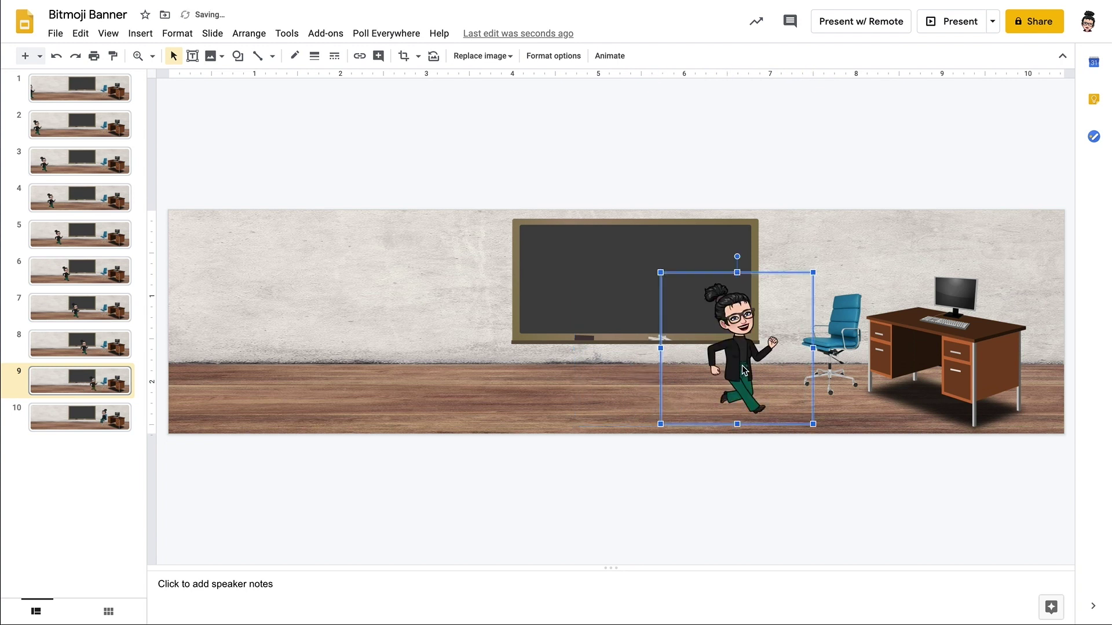
{"action": "left_click", "coordinate": [486, 486]}
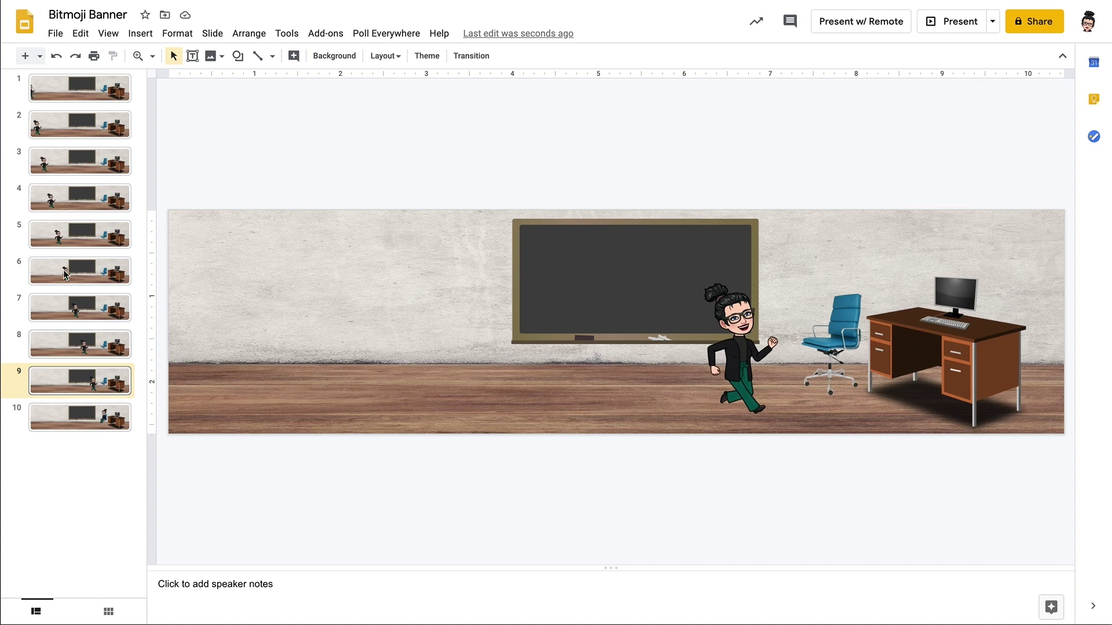
- Preview the walk from slide 1, then search the add-on marketplace for 'gif'
{"action": "left_click", "coordinate": [38, 94]}
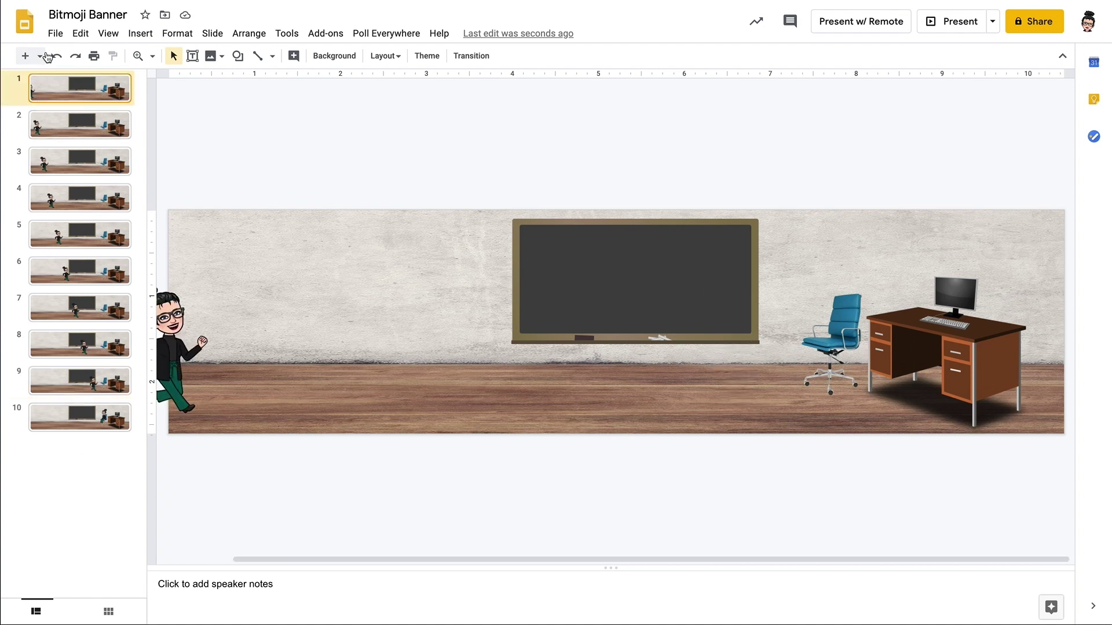
{"action": "key", "text": "Down"}
{"action": "key", "text": "Down"}
{"action": "key", "text": "Down"}
{"action": "key", "text": "Down"}
{"action": "key", "text": "Down"}
{"action": "key", "text": "Down"}
{"action": "key", "text": "Down"}
{"action": "key", "text": "Down"}
{"action": "key", "text": "Down"}
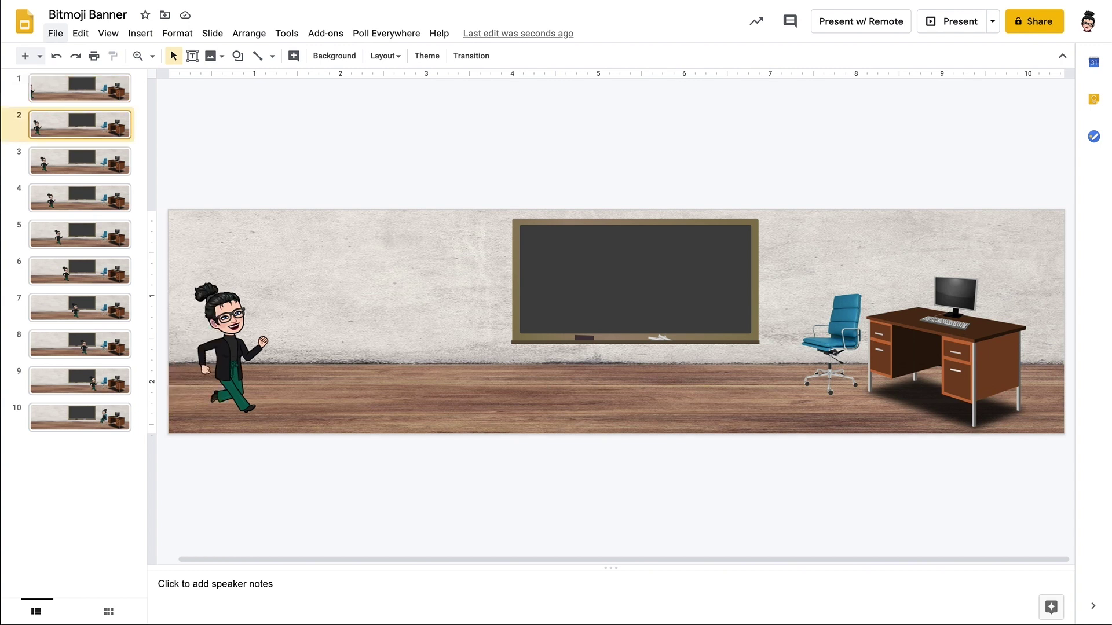
{"action": "left_click", "coordinate": [318, 36]}
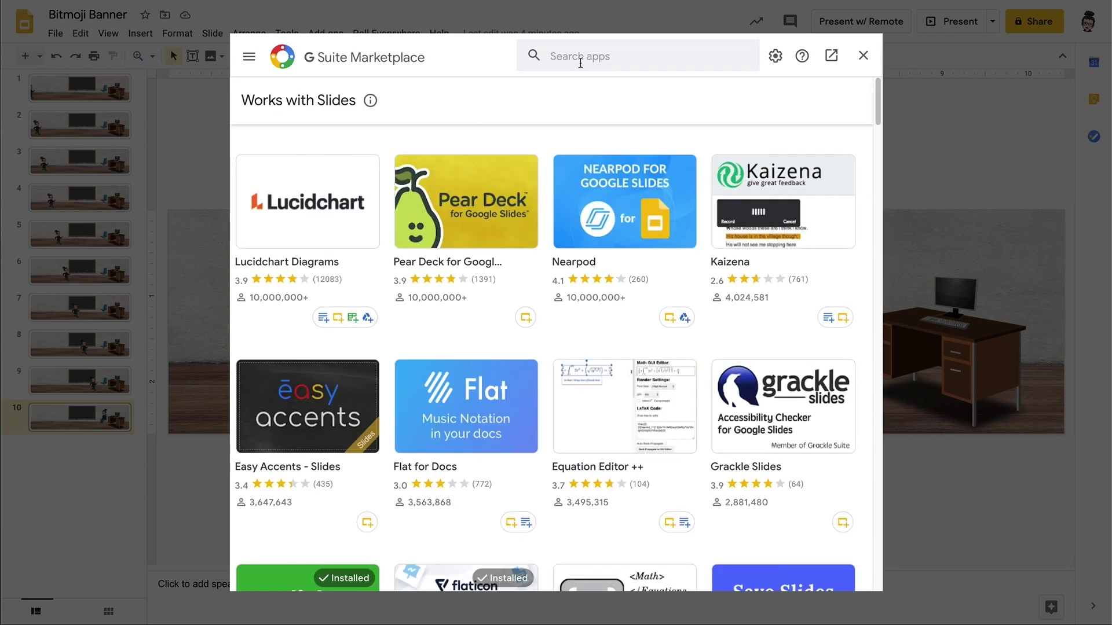
{"action": "left_click", "coordinate": [580, 62]}
{"action": "type", "text": "gif"}
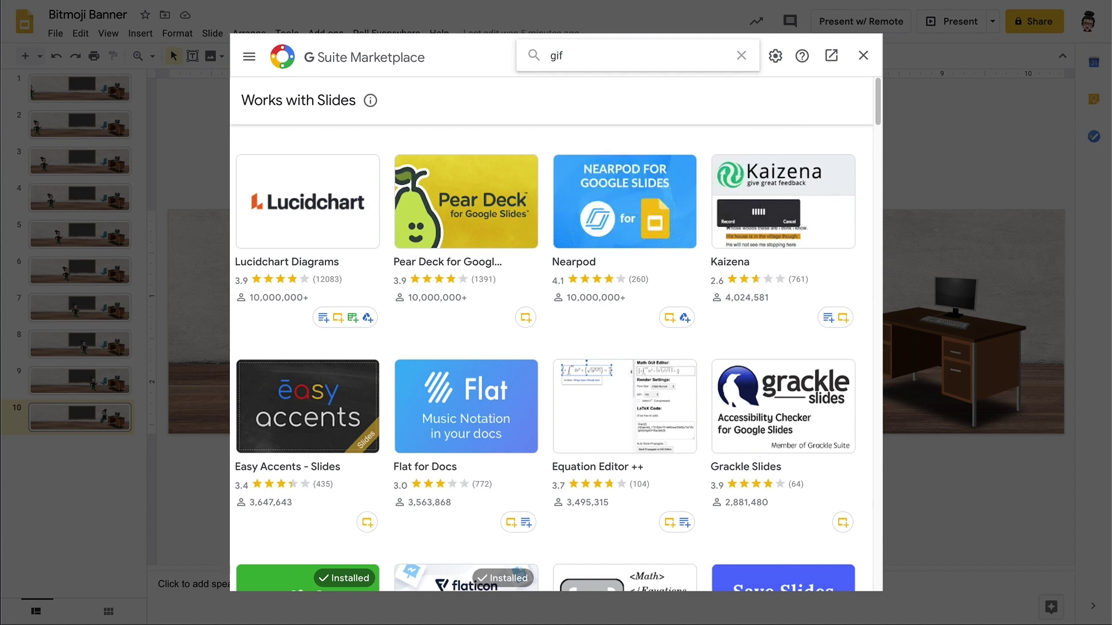
{"action": "key", "text": "Return"}
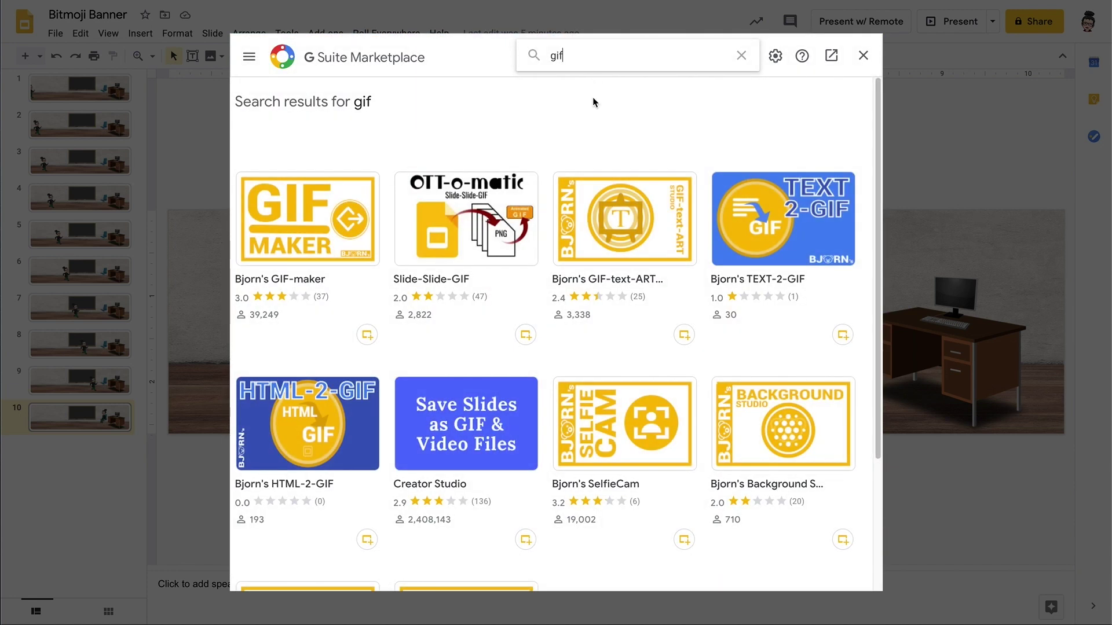
- Install the Creator Studio add-on for this account only and close the marketplace
{"action": "scroll", "coordinate": [593, 104], "scroll_direction": "down", "scroll_amount": 3}
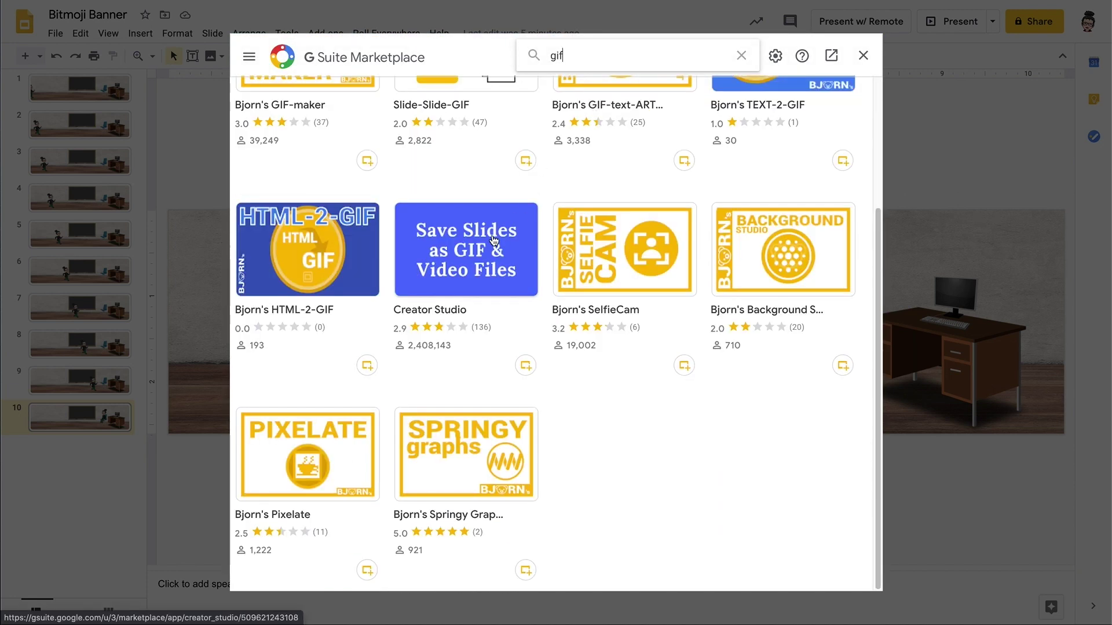
{"action": "left_click", "coordinate": [491, 239]}
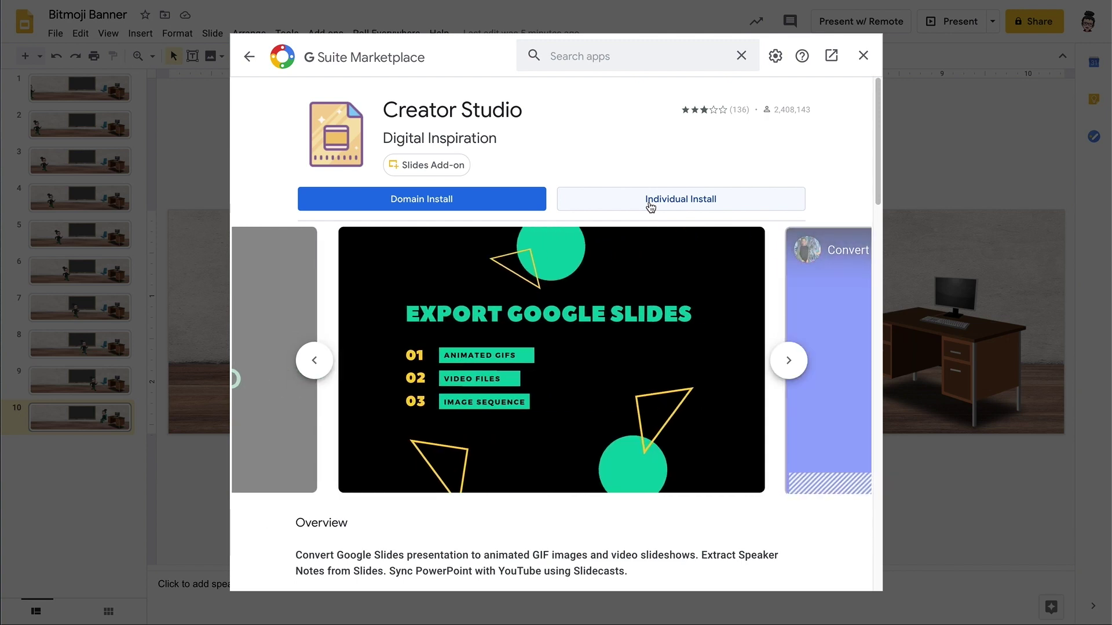
{"action": "left_click", "coordinate": [651, 203]}
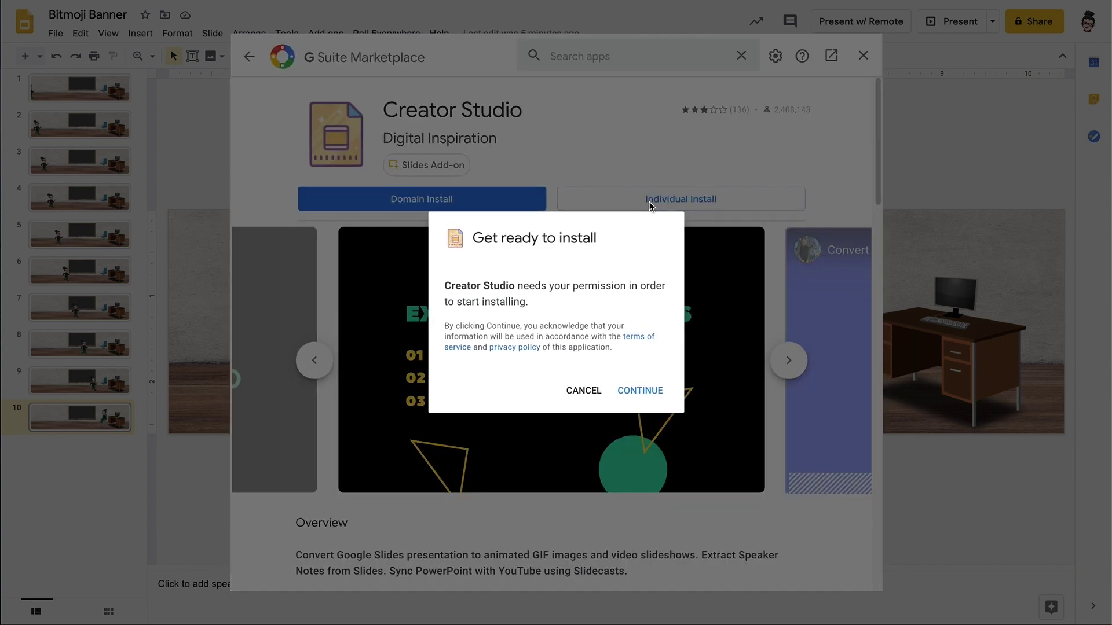
{"action": "left_click", "coordinate": [863, 55]}
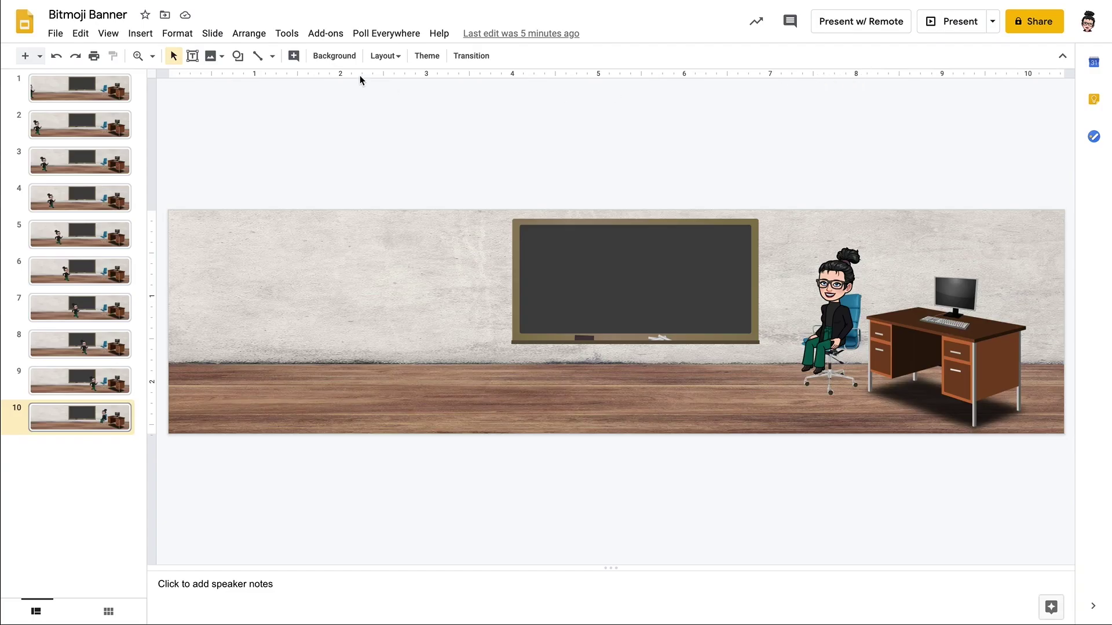
- Open Creator Studio's Create GIF settings, showing 500 px width and a 0.2 second interval
{"action": "left_click", "coordinate": [327, 34]}
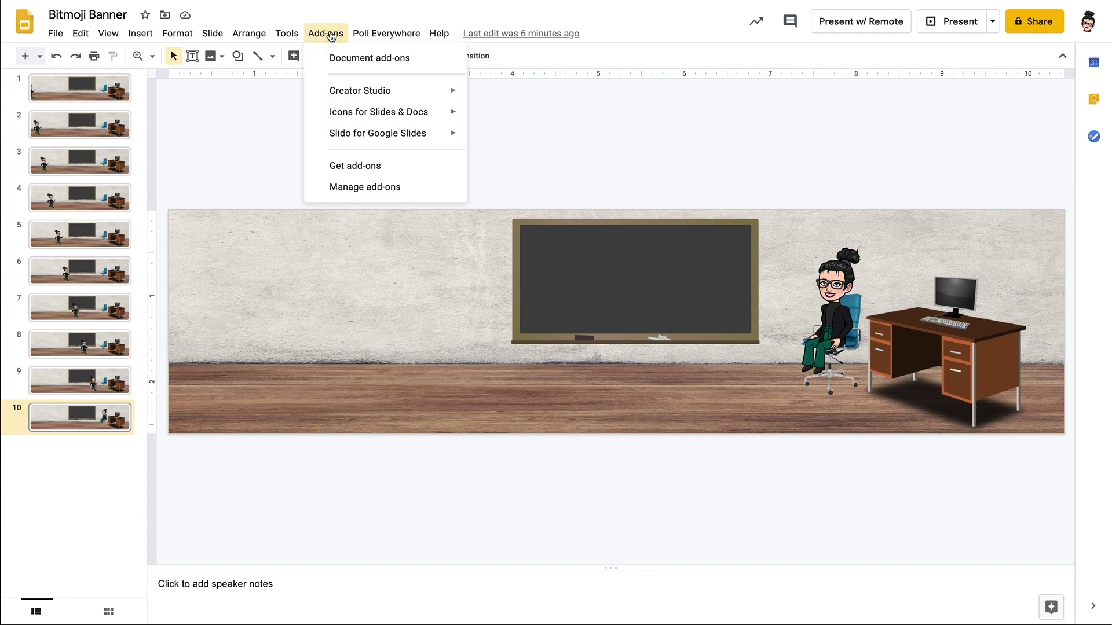
{"action": "mouse_move", "coordinate": [358, 92]}
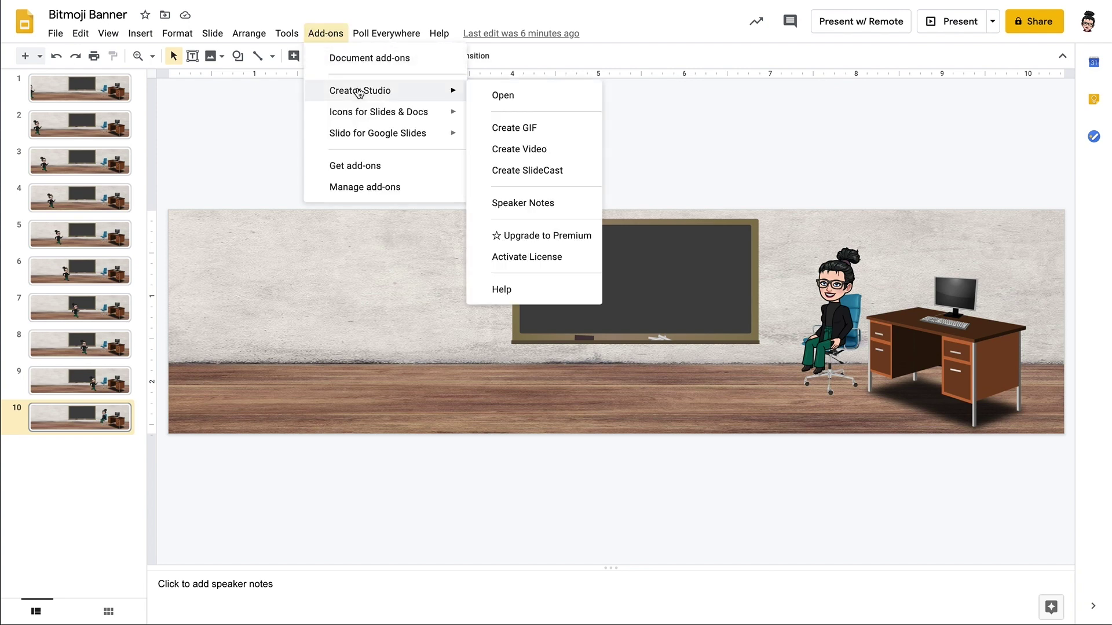
{"action": "left_click", "coordinate": [516, 128]}
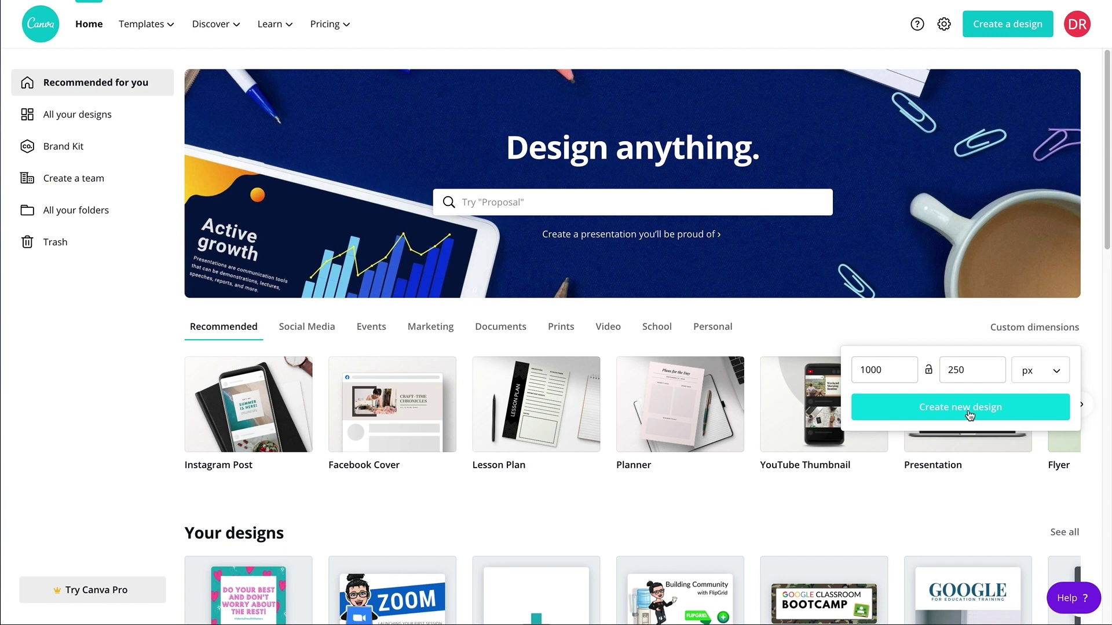
- Create the new 1000 × 250 px custom design in Canva
{"action": "left_click", "coordinate": [969, 414]}
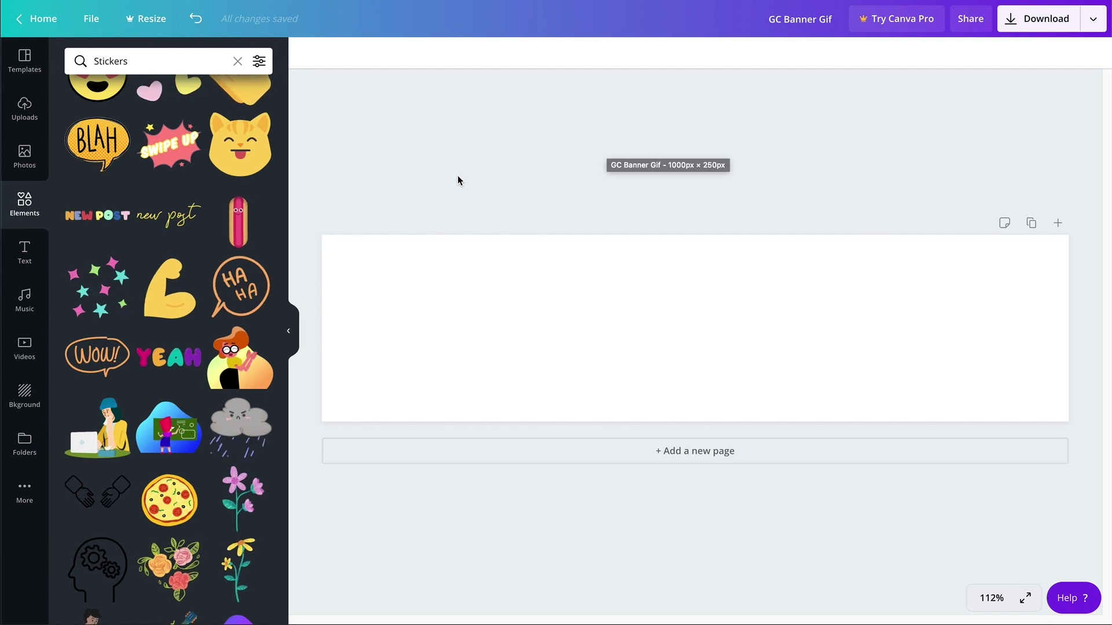
- Place the animated teacher-at-blackboard sticker at the banner's right end and show download file types
{"action": "left_click", "coordinate": [166, 433]}
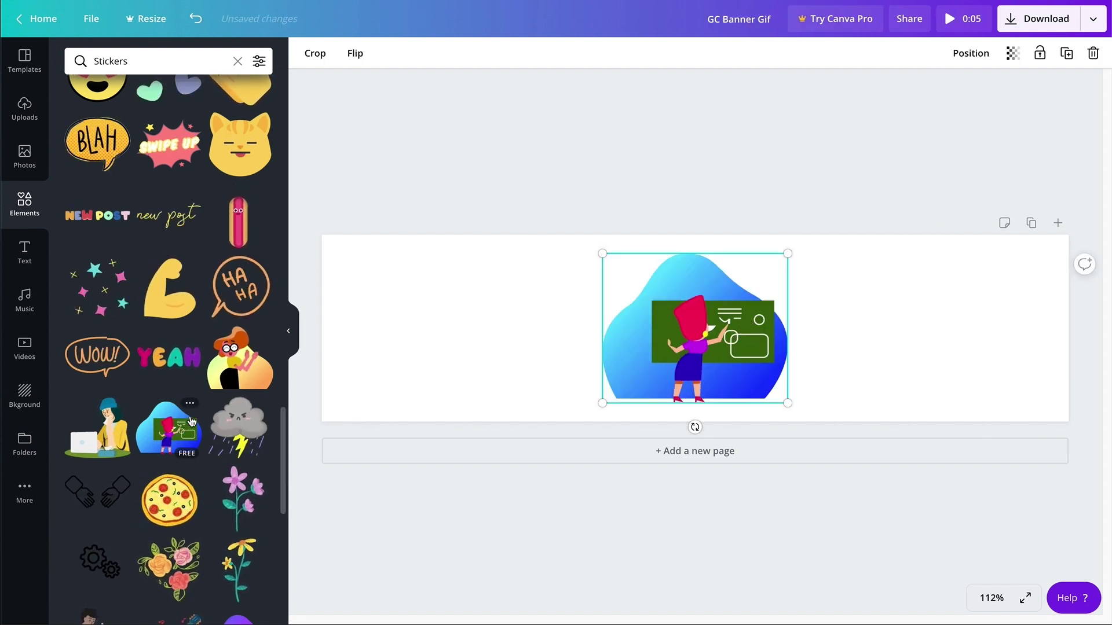
{"action": "left_click_drag", "start_coordinate": [707, 352], "coordinate": [926, 358]}
{"action": "left_click", "coordinate": [741, 339]}
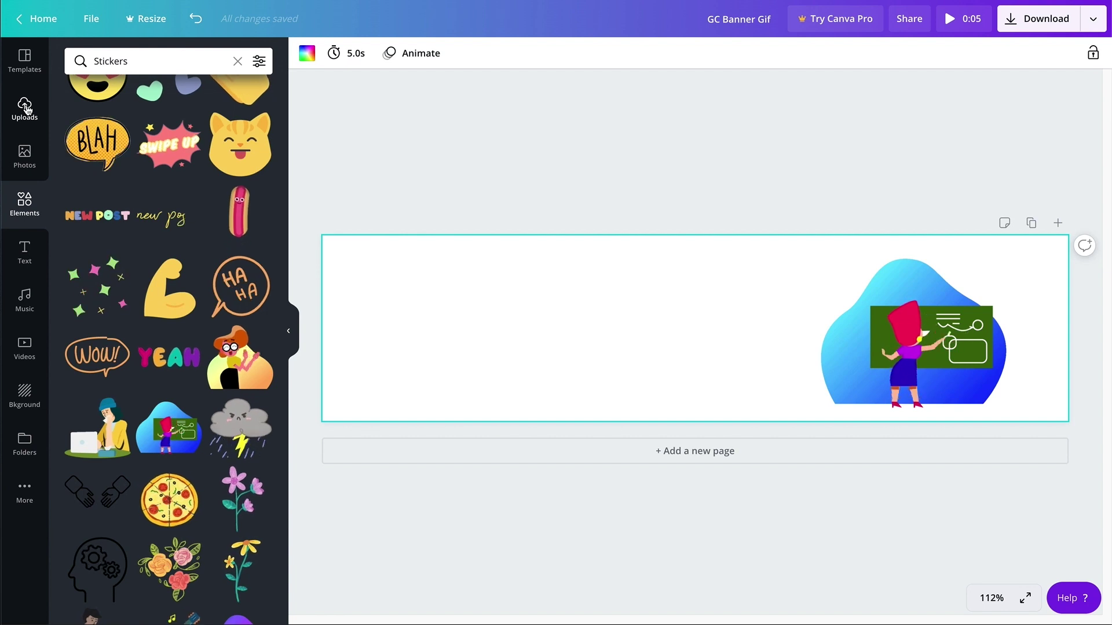
{"action": "left_click", "coordinate": [1036, 20]}
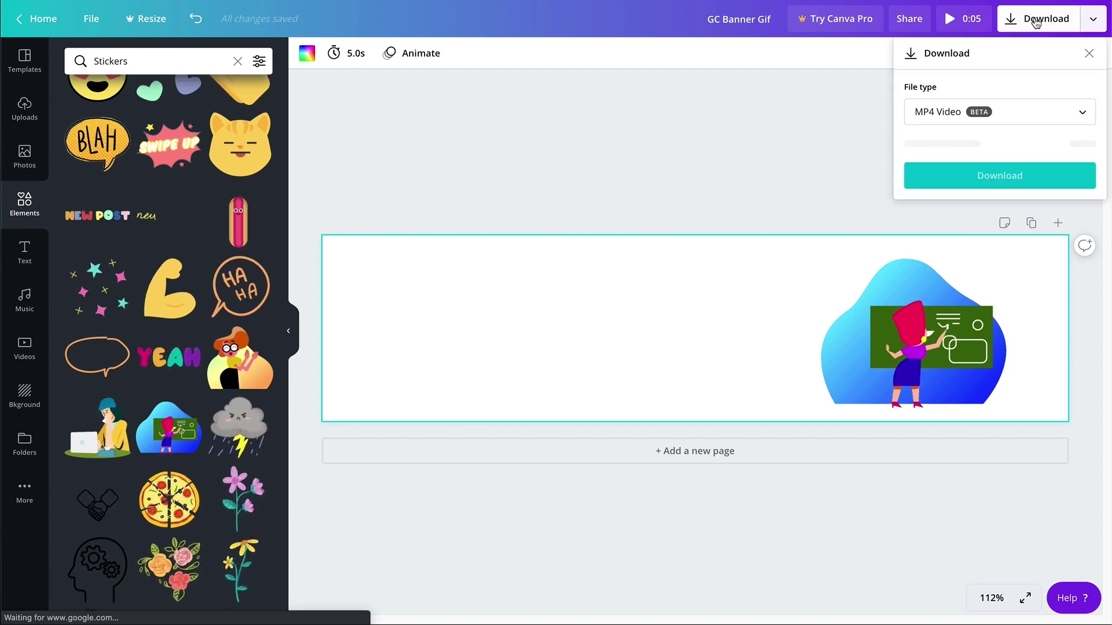
{"action": "left_click", "coordinate": [1036, 114]}
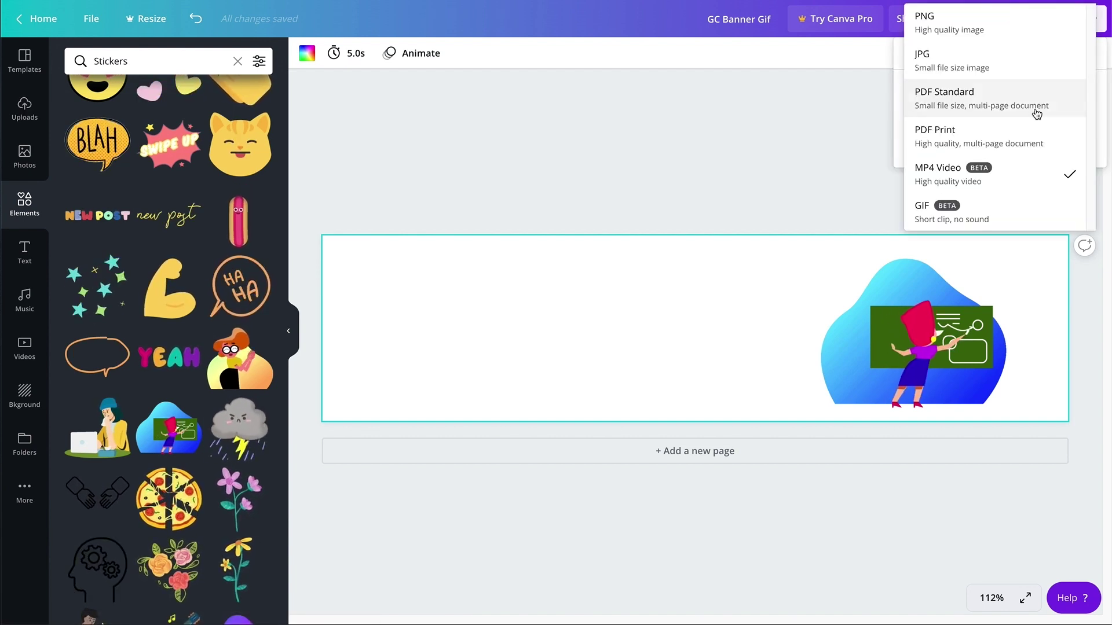